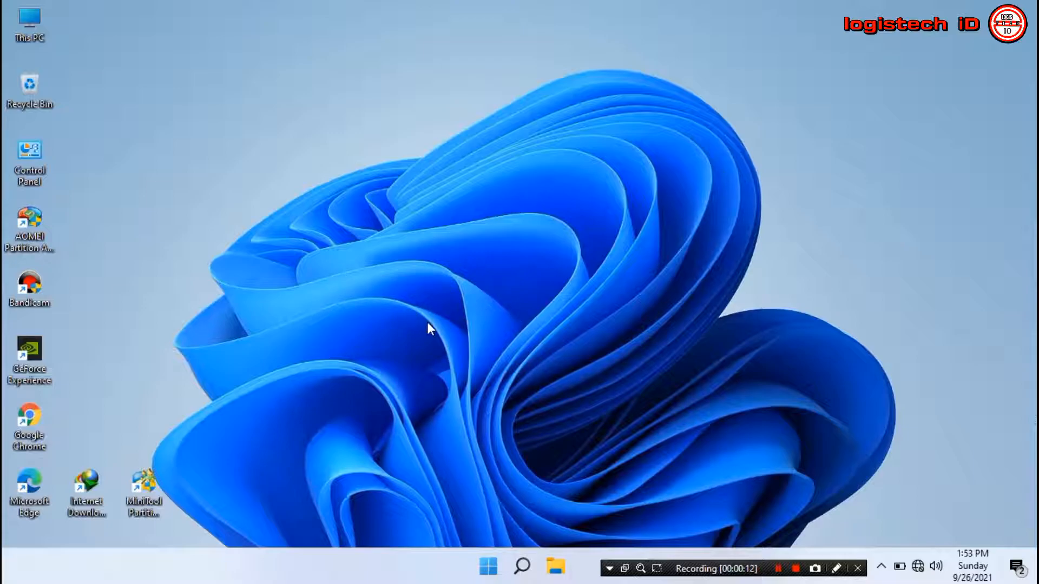
Open the Background apps page of the privacy options in Windows Settings
left_click(494, 577)
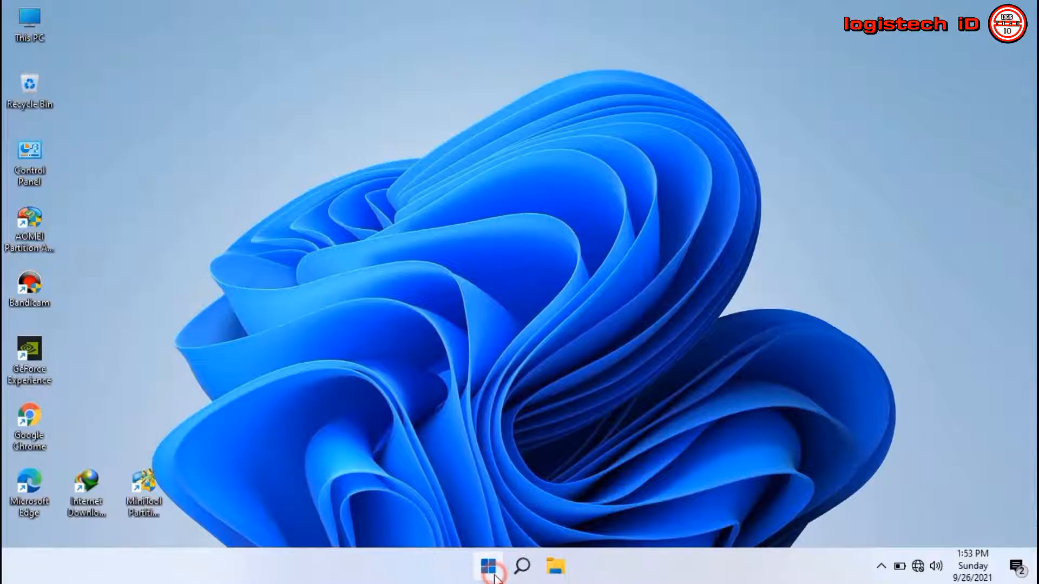
left_click(494, 576)
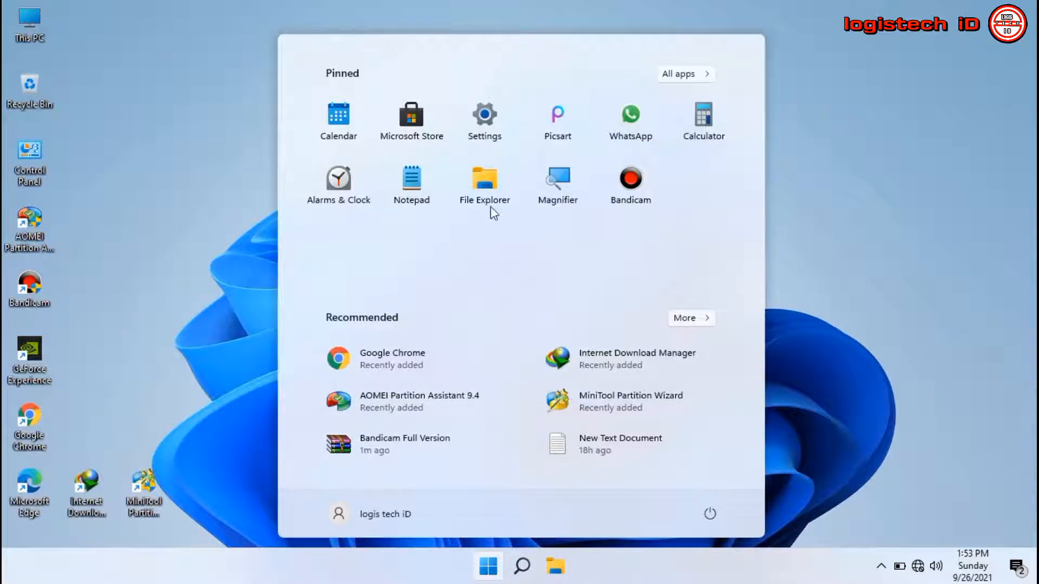
left_click(492, 130)
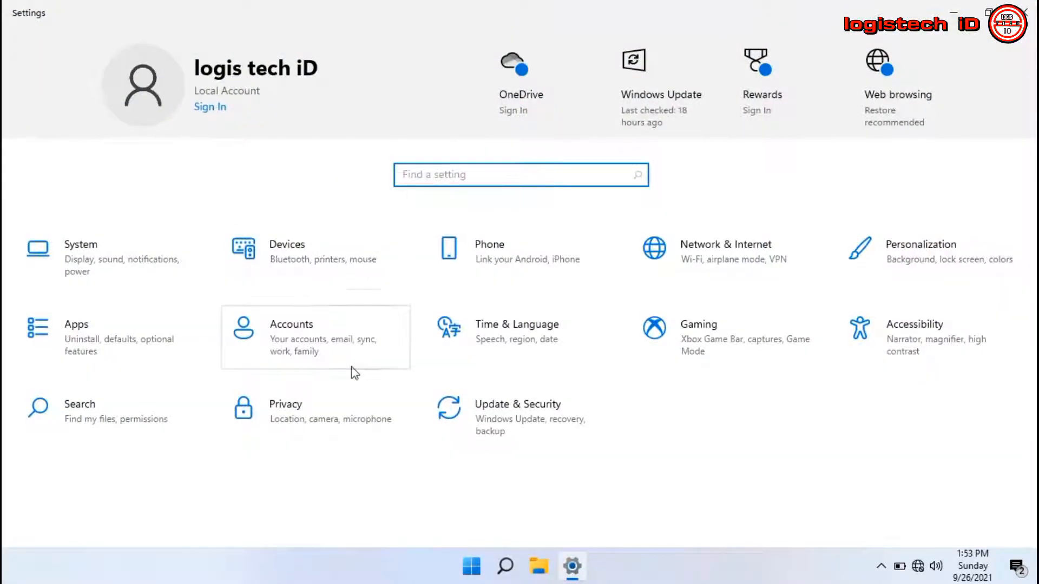
left_click(355, 416)
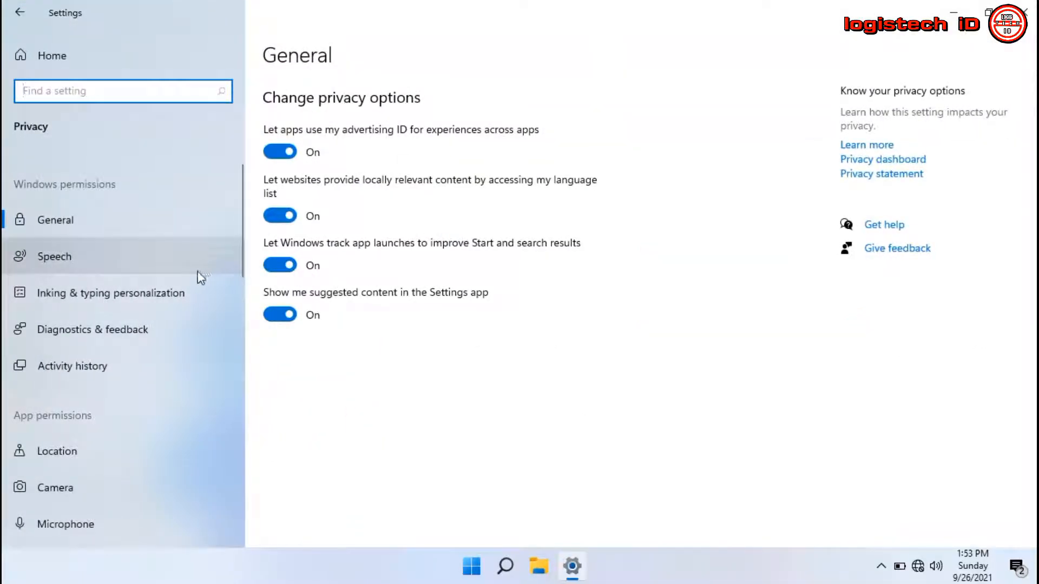
scroll(163, 367, "down", 10)
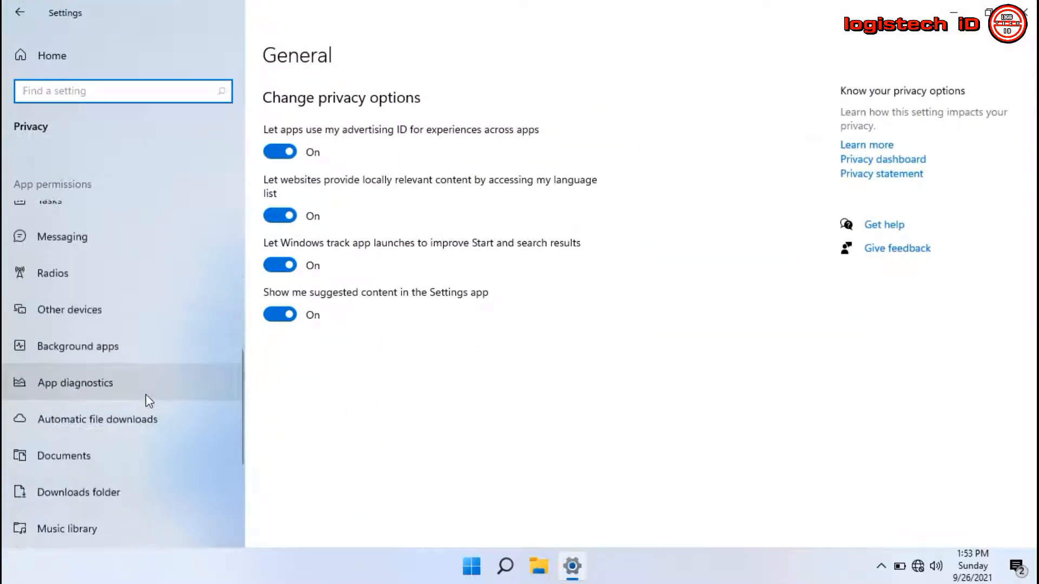
left_click(114, 342)
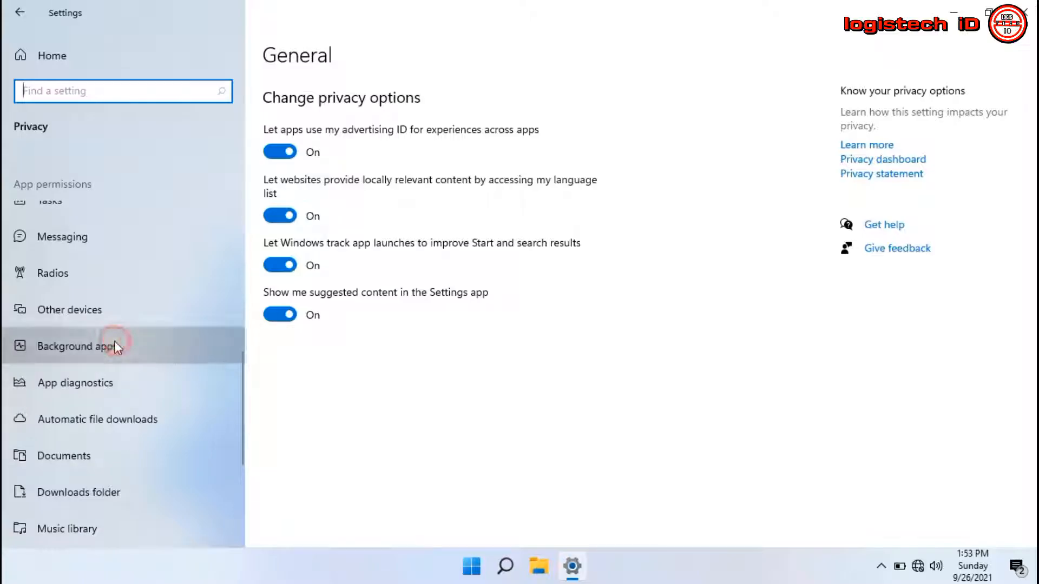
Turn off background running for Cortana, Feedback Hub, Get Help, Microsoft News and Microsoft Solitaire Collection
scroll(425, 357, "down", 3)
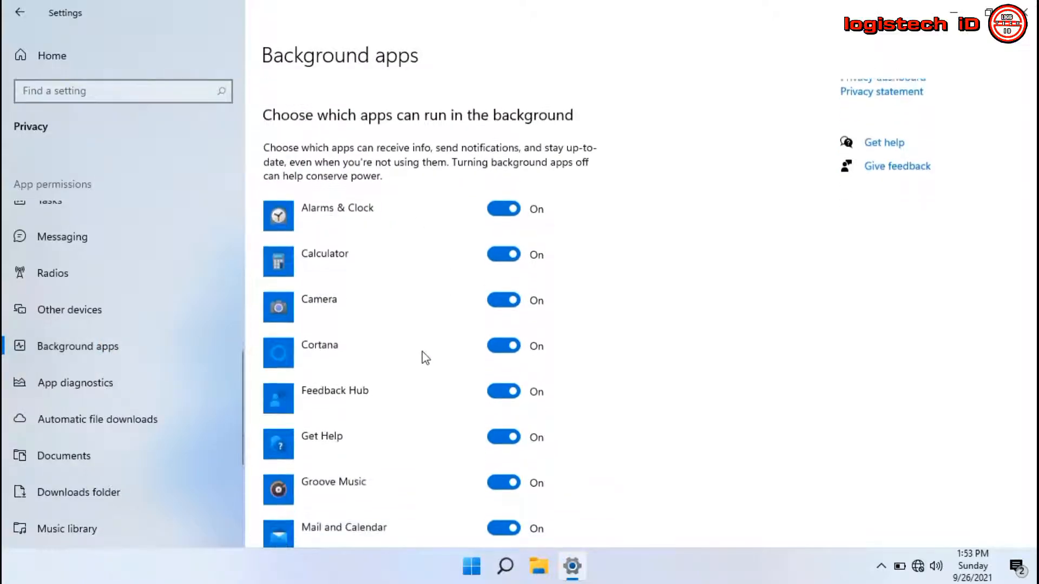
left_click(510, 264)
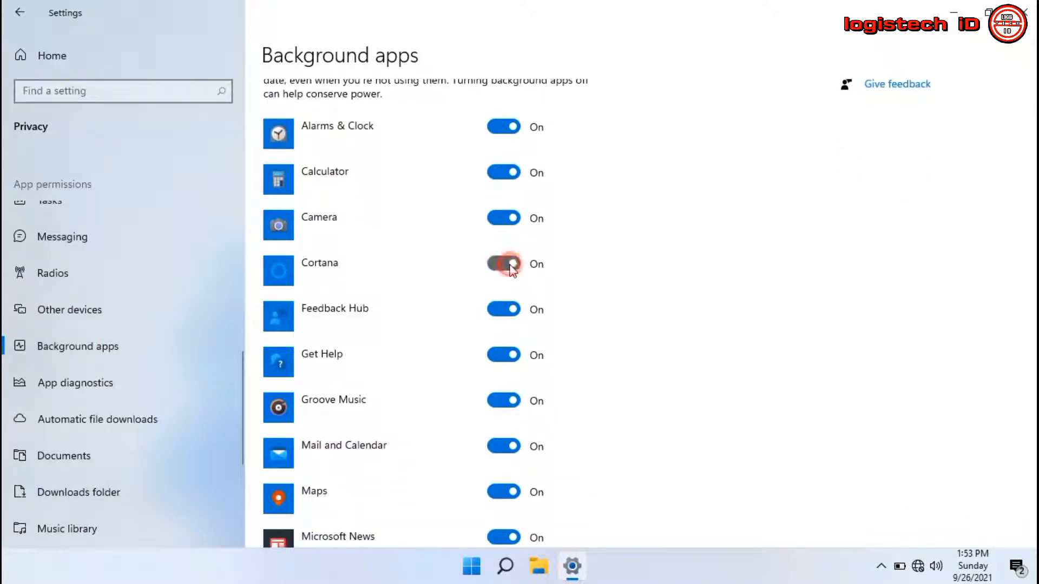
left_click(509, 310)
left_click(509, 357)
scroll(509, 366, "down", 6)
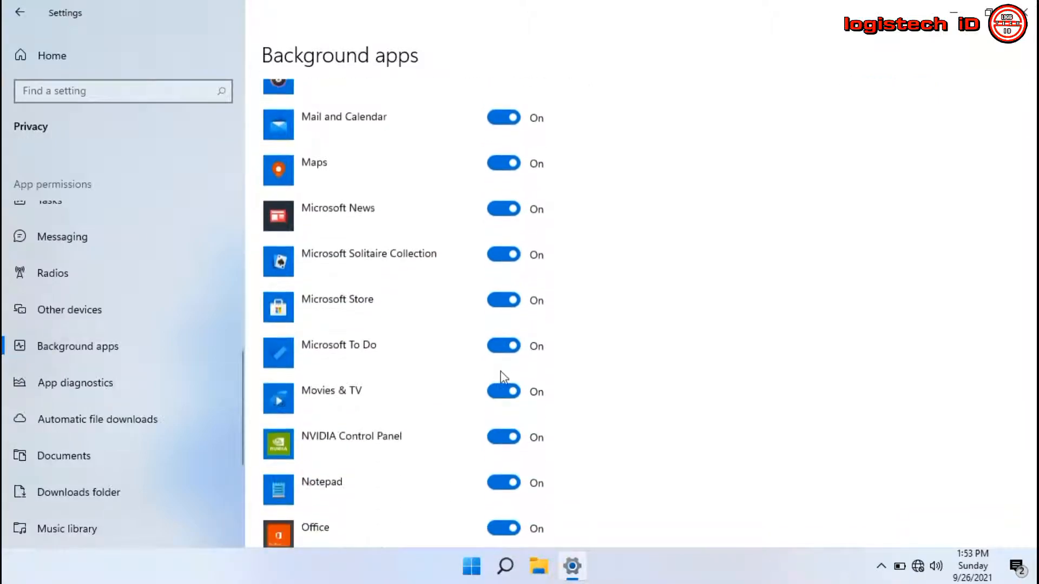
left_click(496, 216)
left_click(499, 258)
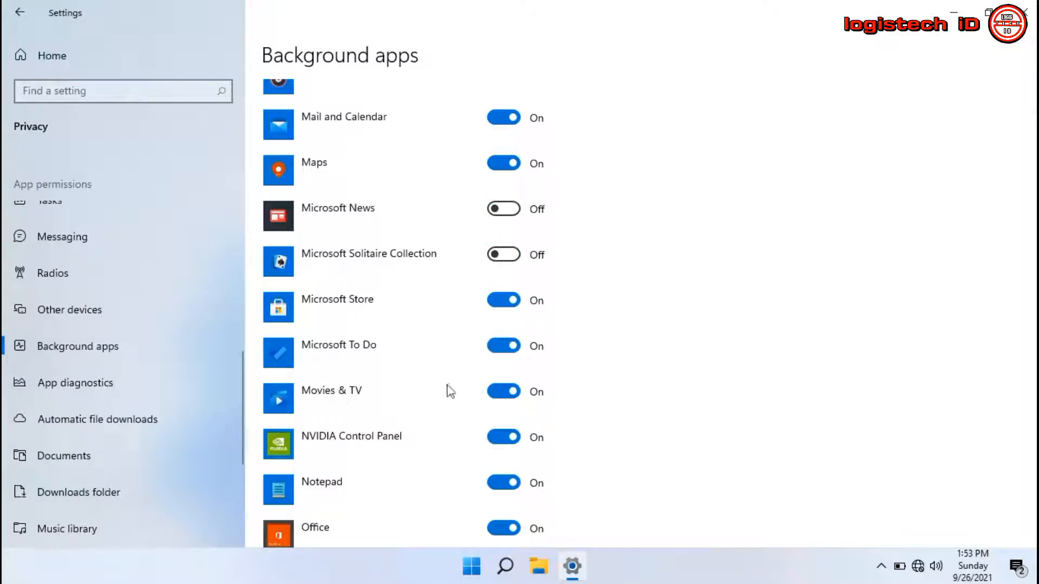
Turn off background running for Tips, Weather and Your Phone
scroll(448, 389, "down", 4)
scroll(449, 389, "down", 5)
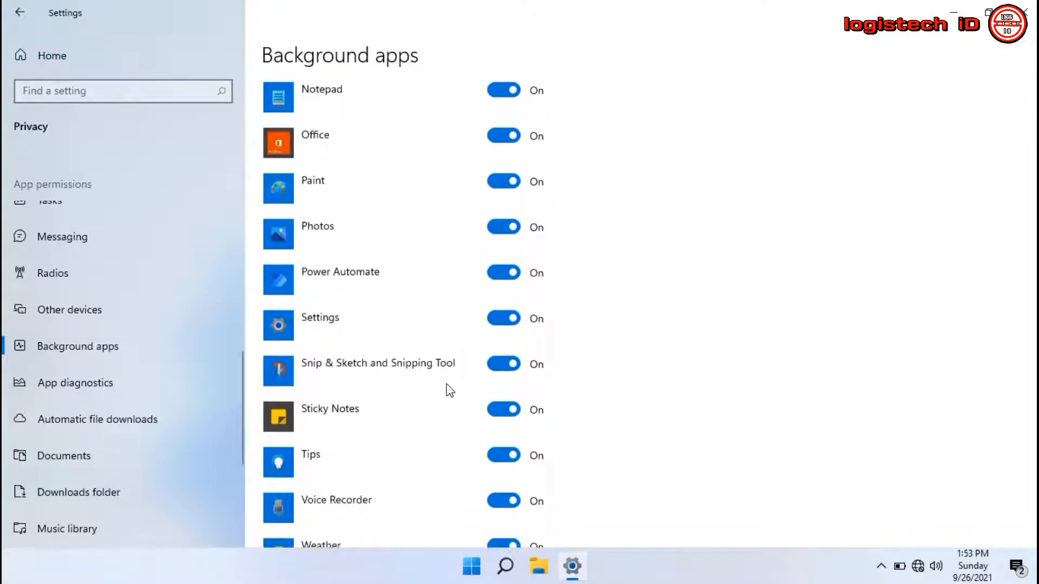
scroll(449, 389, "down", 1)
left_click(506, 273)
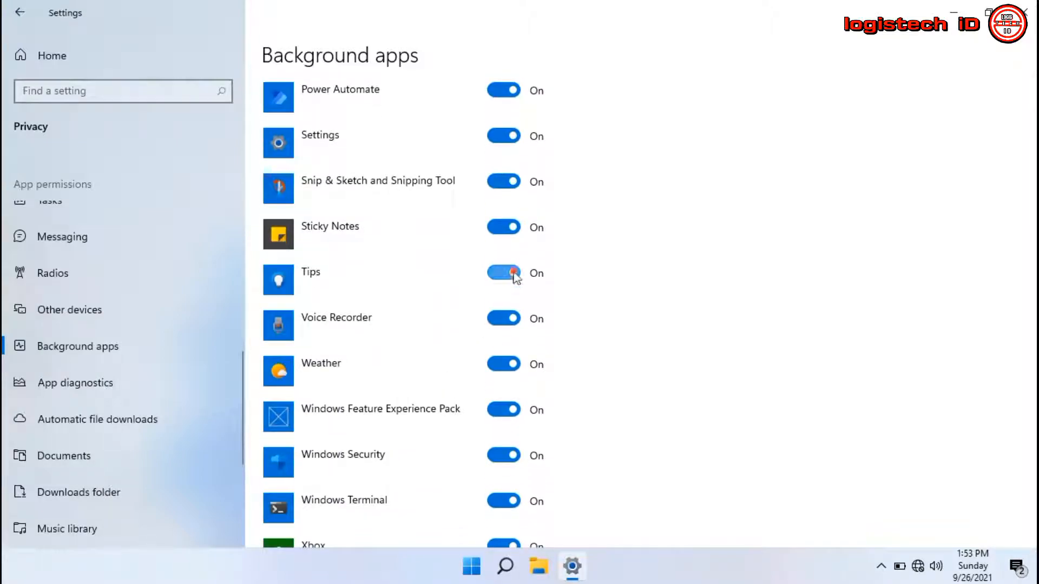
left_click(495, 365)
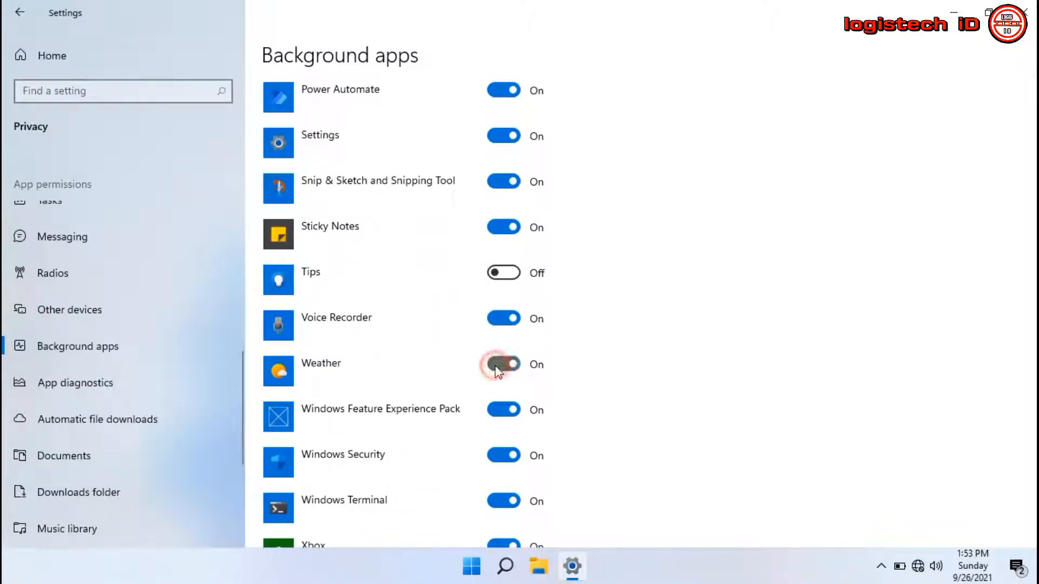
scroll(489, 376, "down", 3)
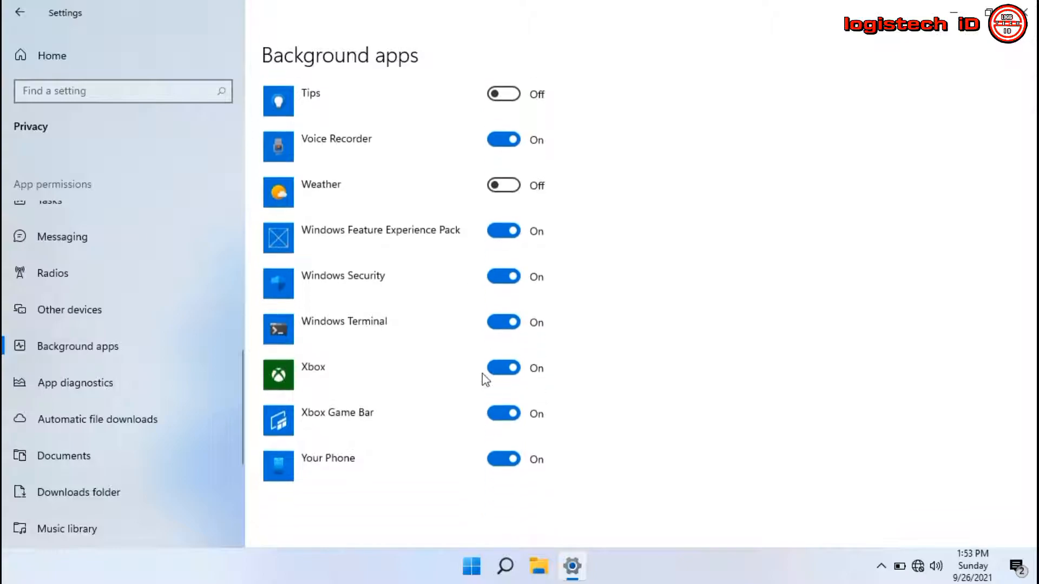
left_click(509, 461)
Turn off transparency effects in the Personalization color settings
left_click(33, 57)
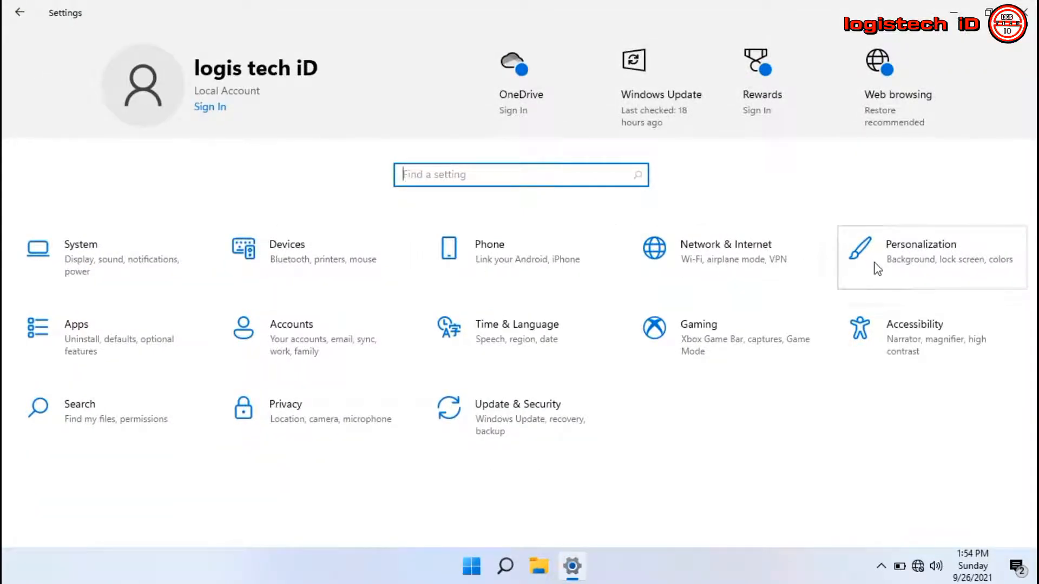
left_click(881, 566)
left_click(924, 267)
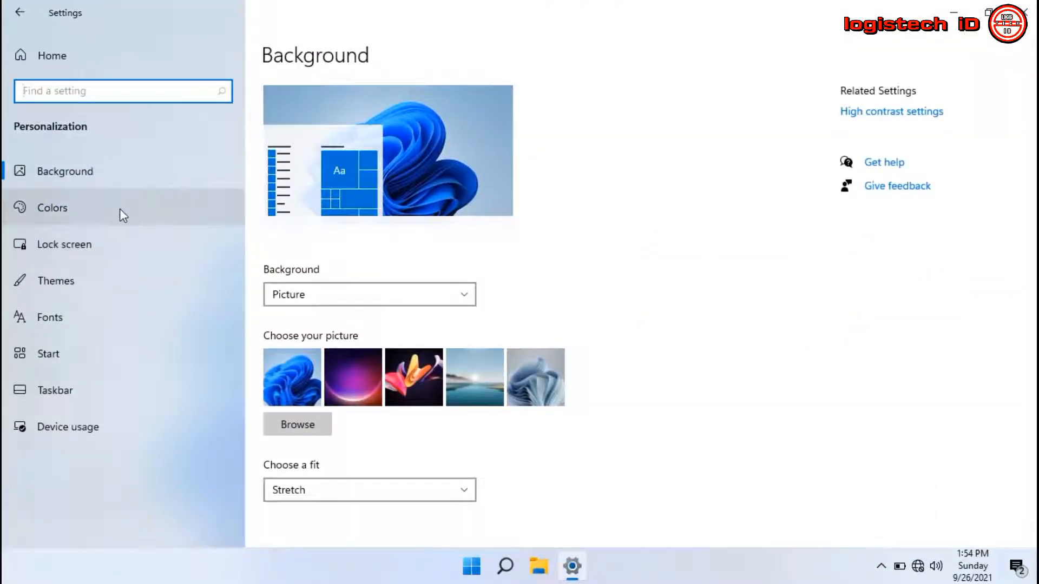
left_click(108, 209)
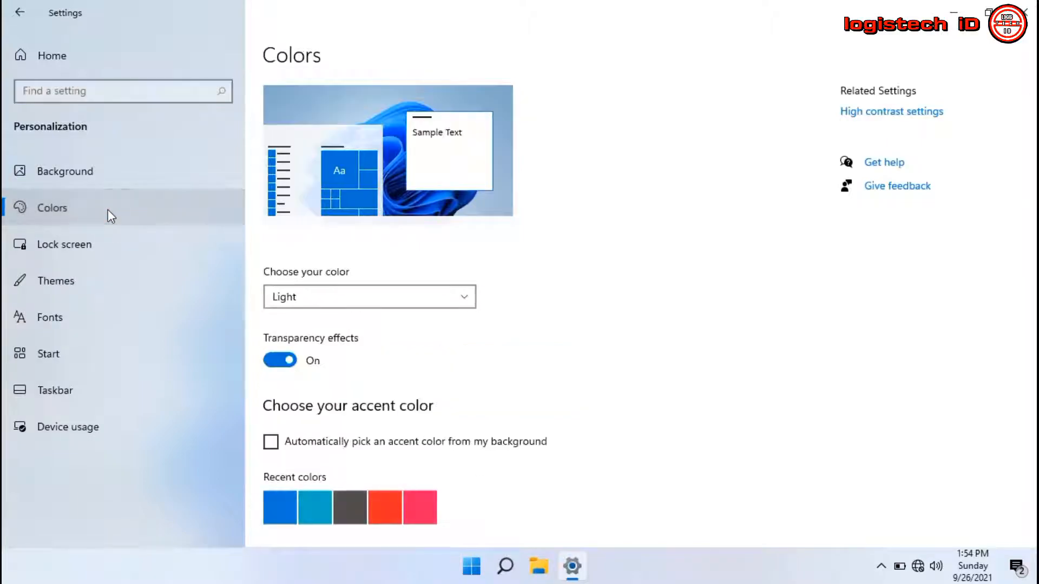
left_click(278, 360)
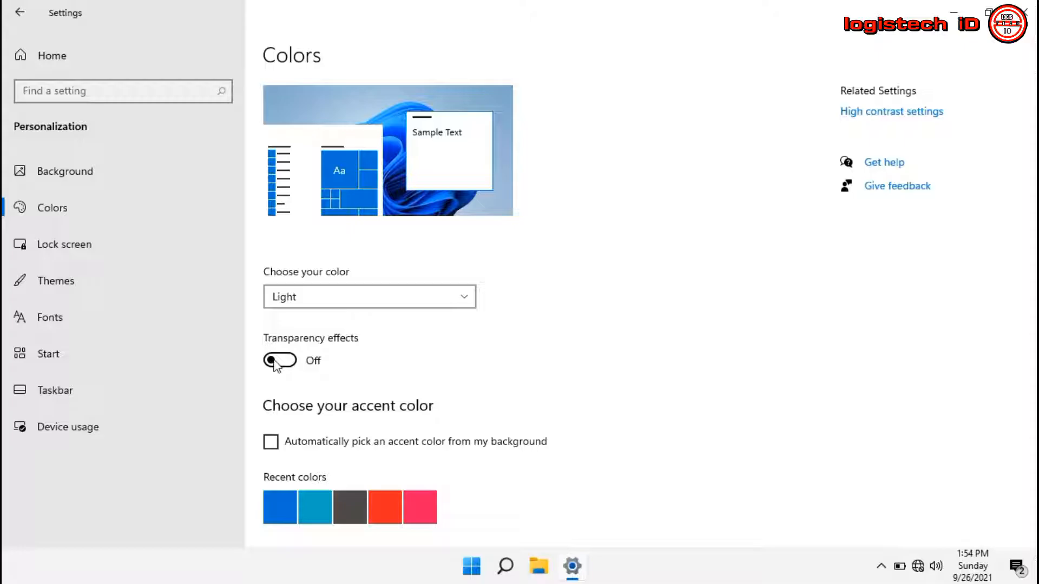
Disable the Windows welcome experience option in the system's notification settings and close Settings
left_click(75, 68)
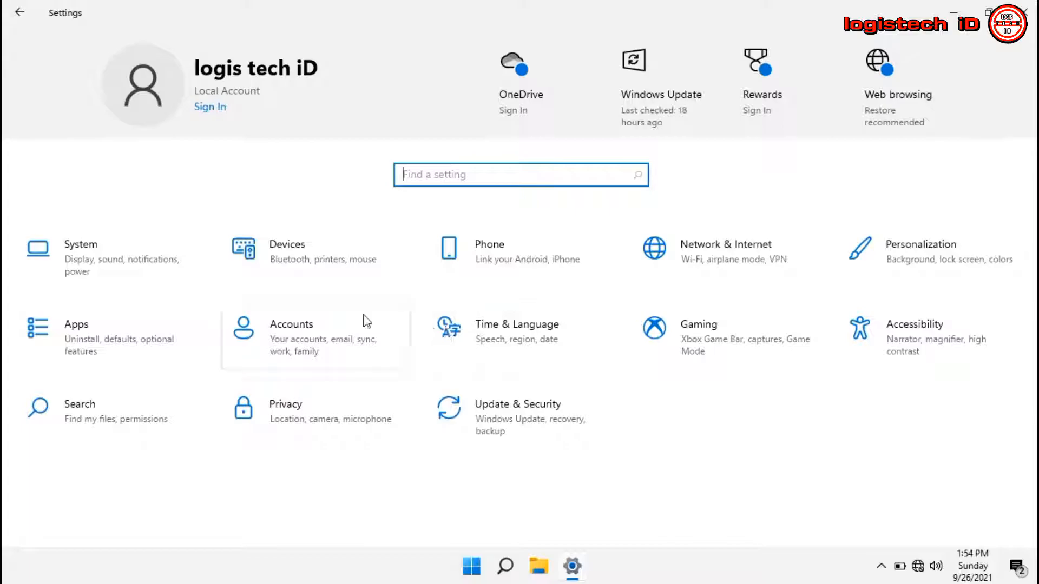
left_click(112, 255)
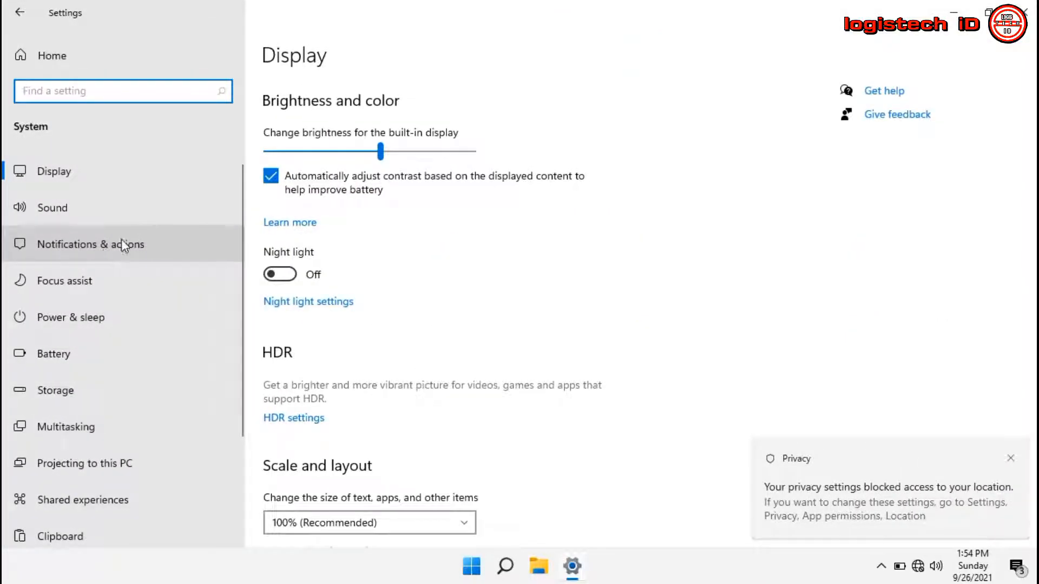
left_click(115, 241)
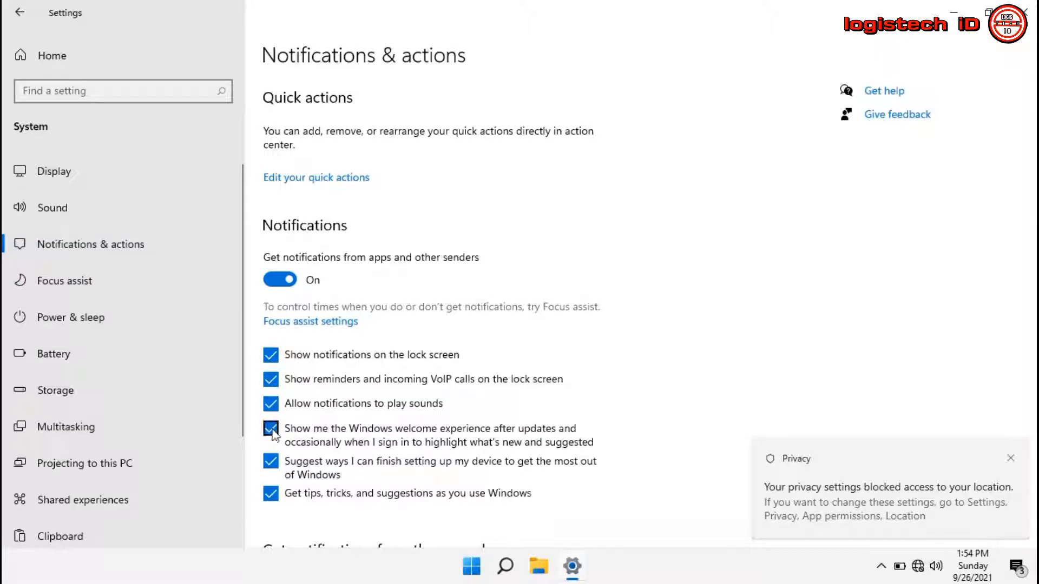
left_click(270, 429)
scroll(311, 424, "down", 3)
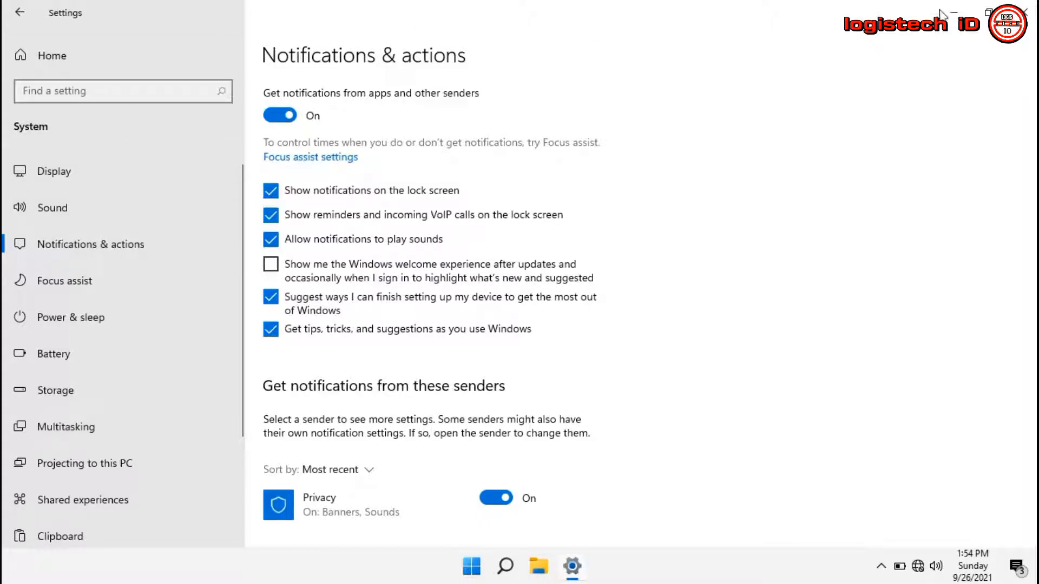
left_click(1024, 9)
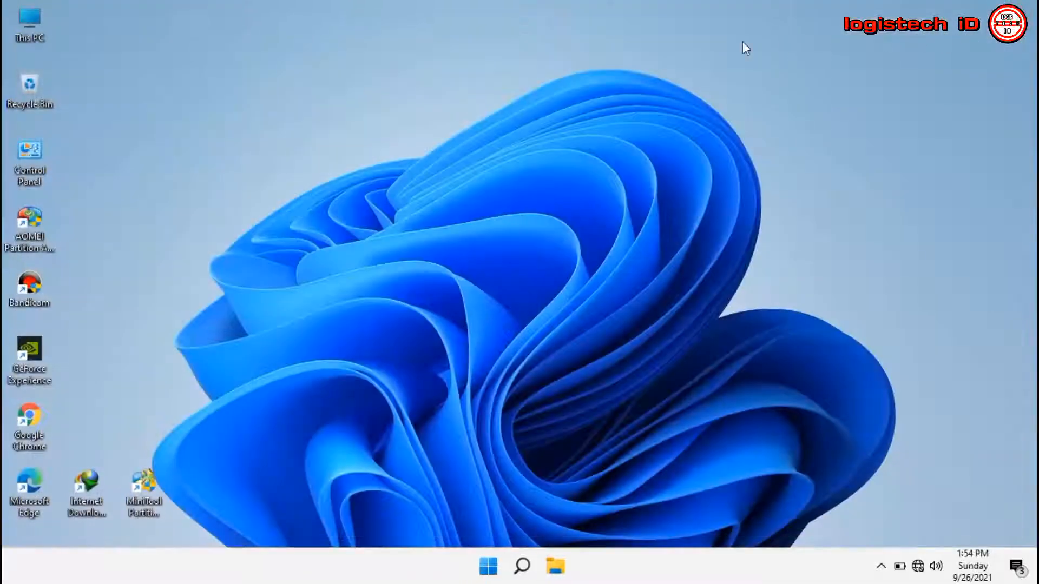
Open the Performance Options from the advanced system settings, reached through This PC's properties in File Explorer
left_click(554, 567)
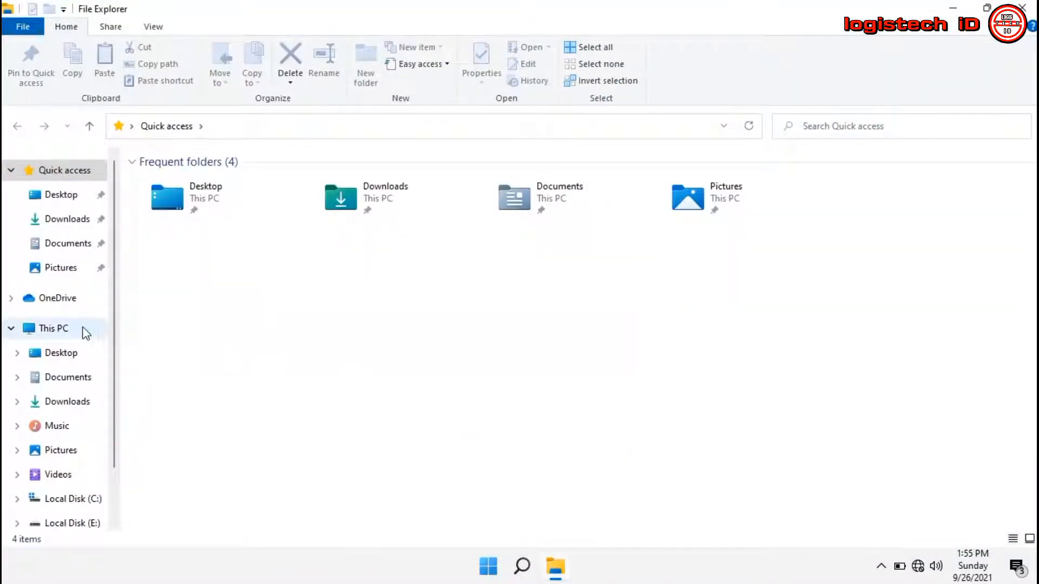
right_click(63, 333)
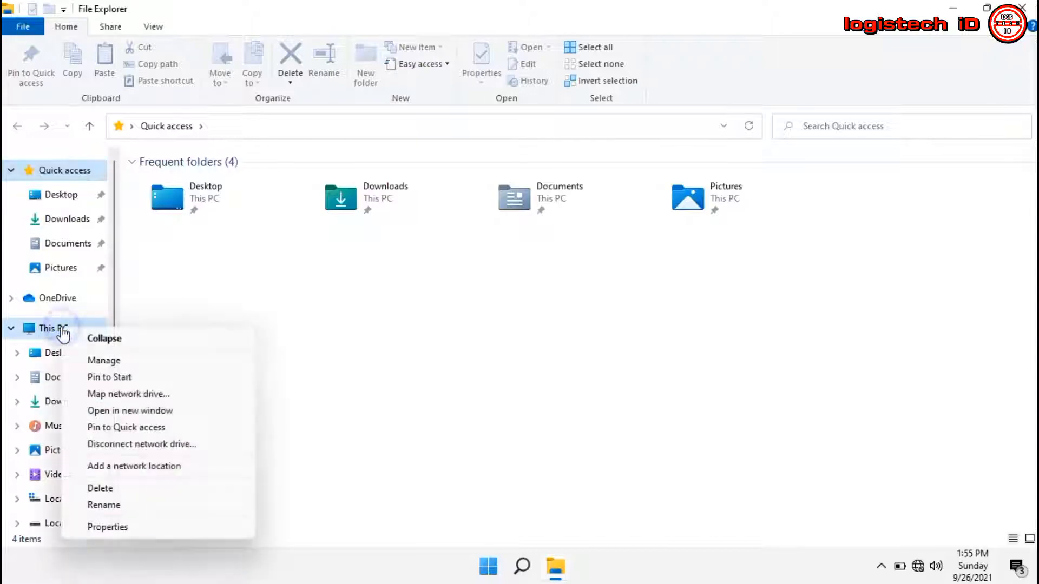
left_click(172, 529)
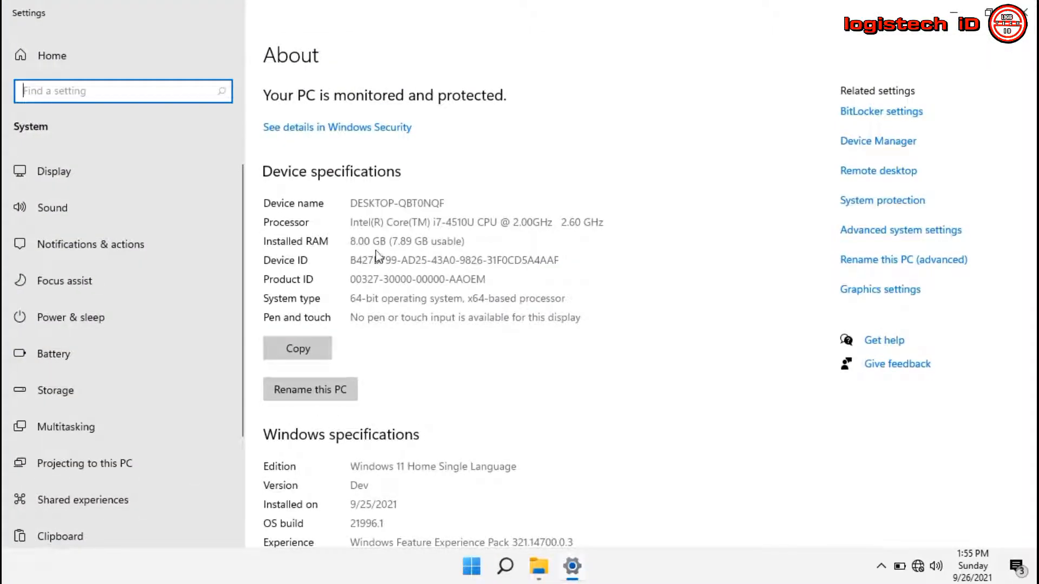
left_click(922, 232)
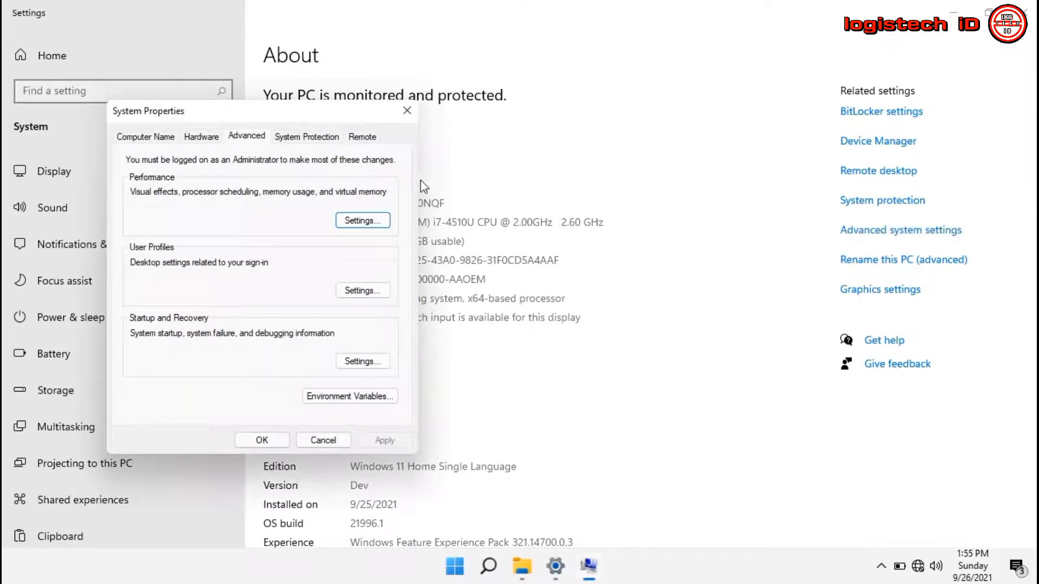
left_click(363, 218)
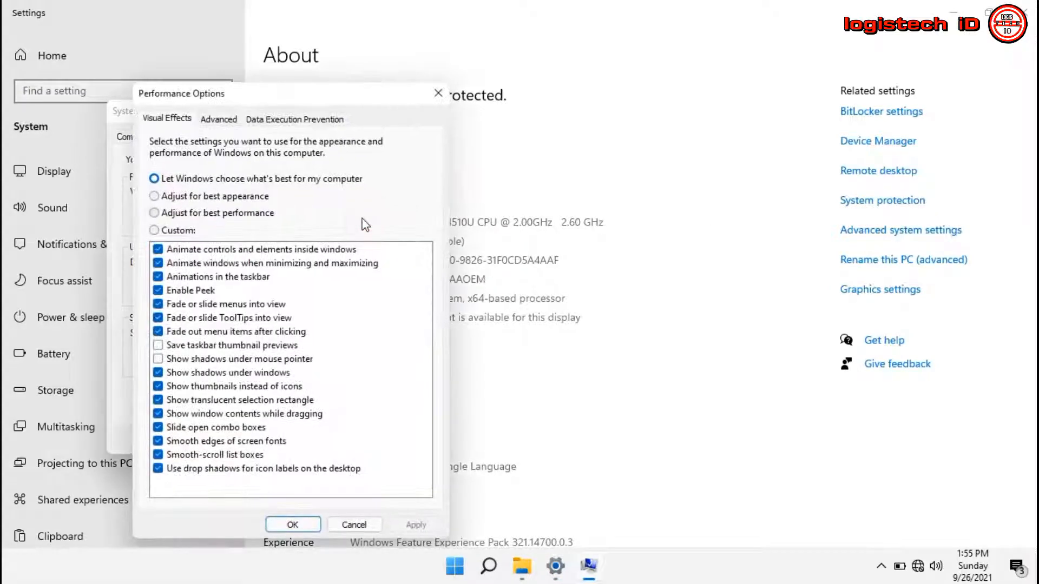
Adjust visual effects for best performance but keep smooth edges of screen fonts, apply the changes and close all open windows
left_click(211, 215)
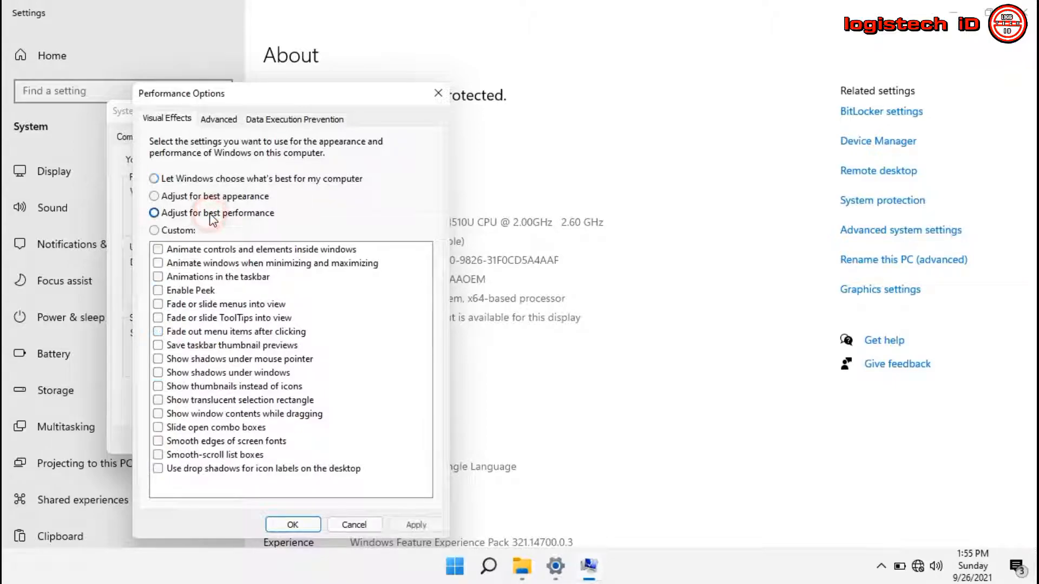
left_click(158, 441)
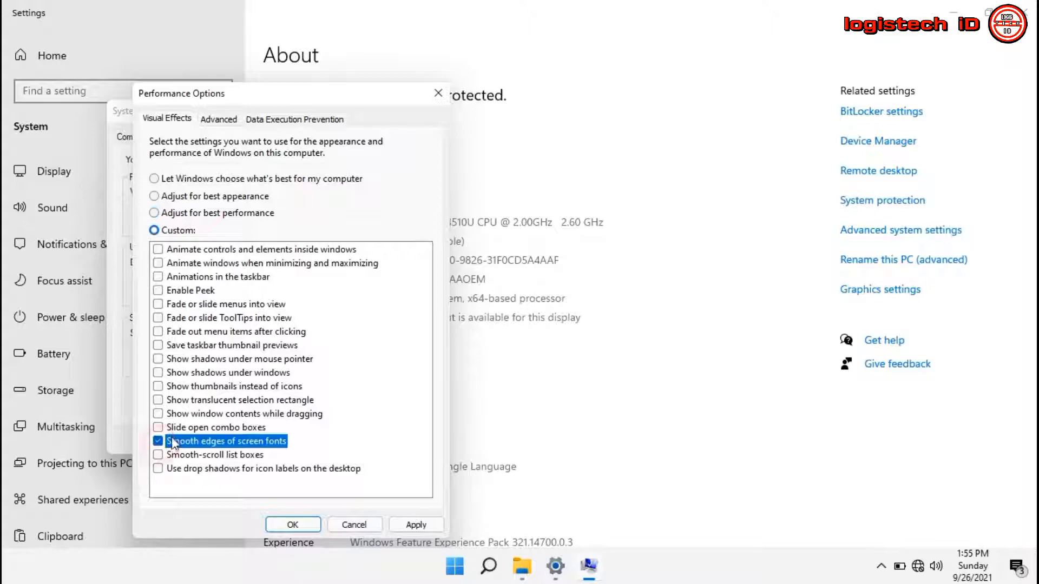
left_click(416, 525)
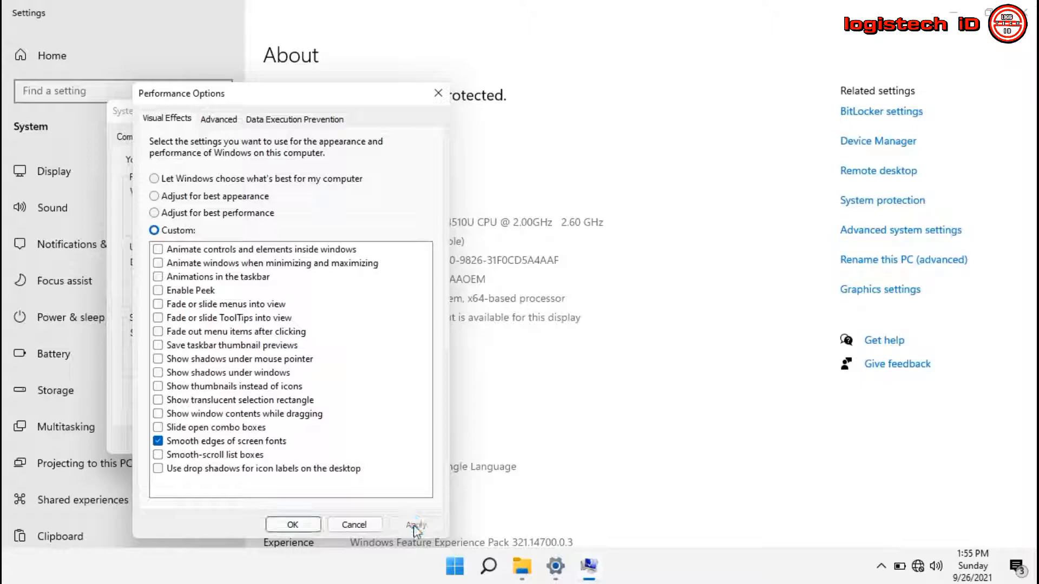
left_click(295, 525)
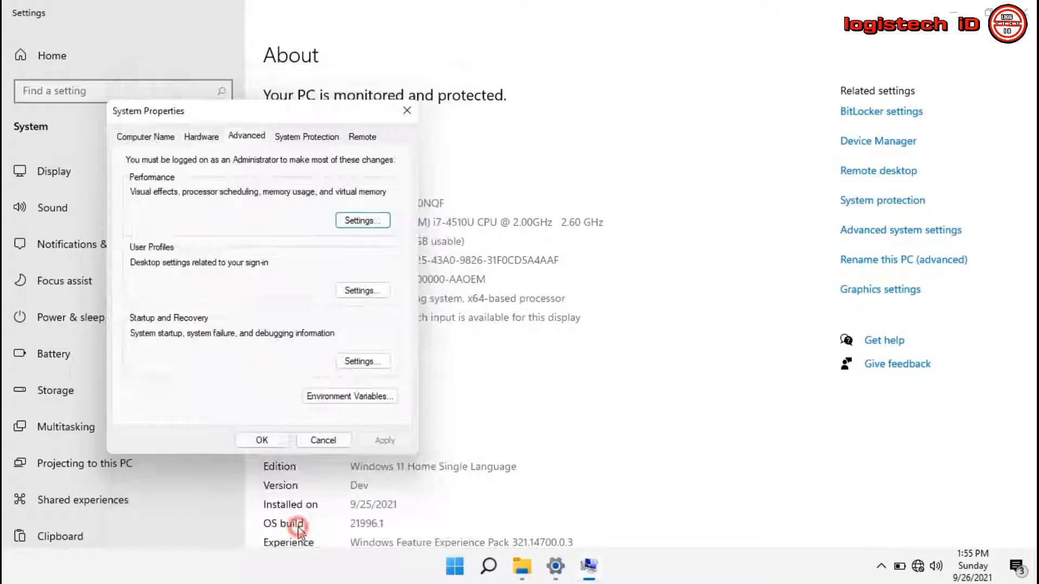
left_click(271, 440)
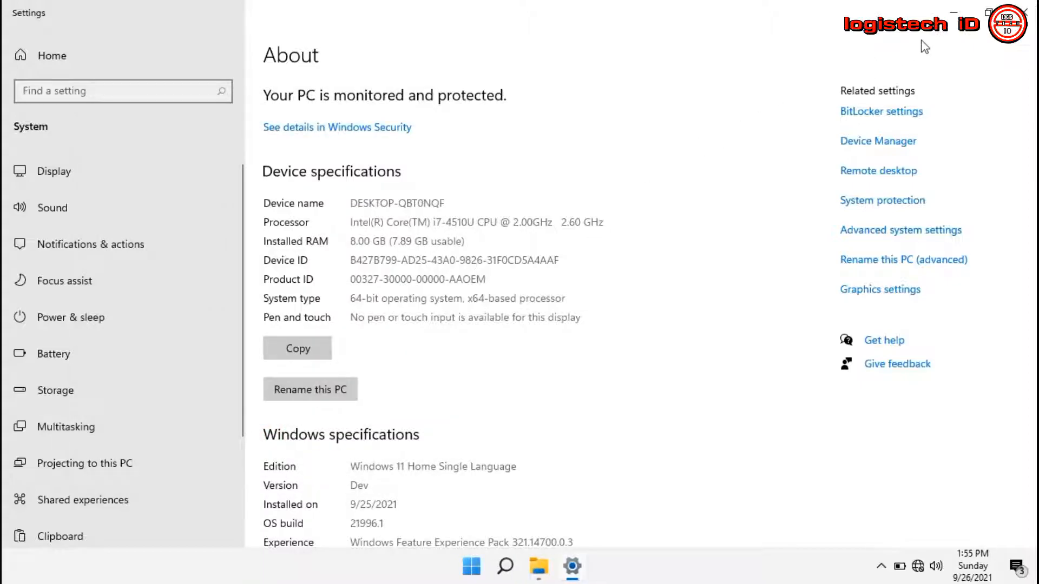
left_click(1029, 12)
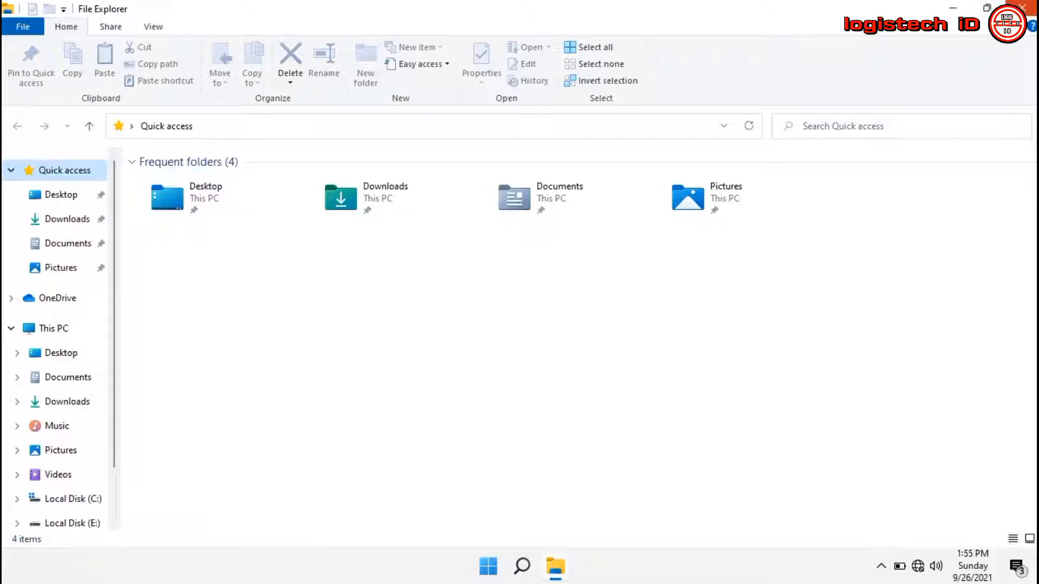
left_click(1022, 8)
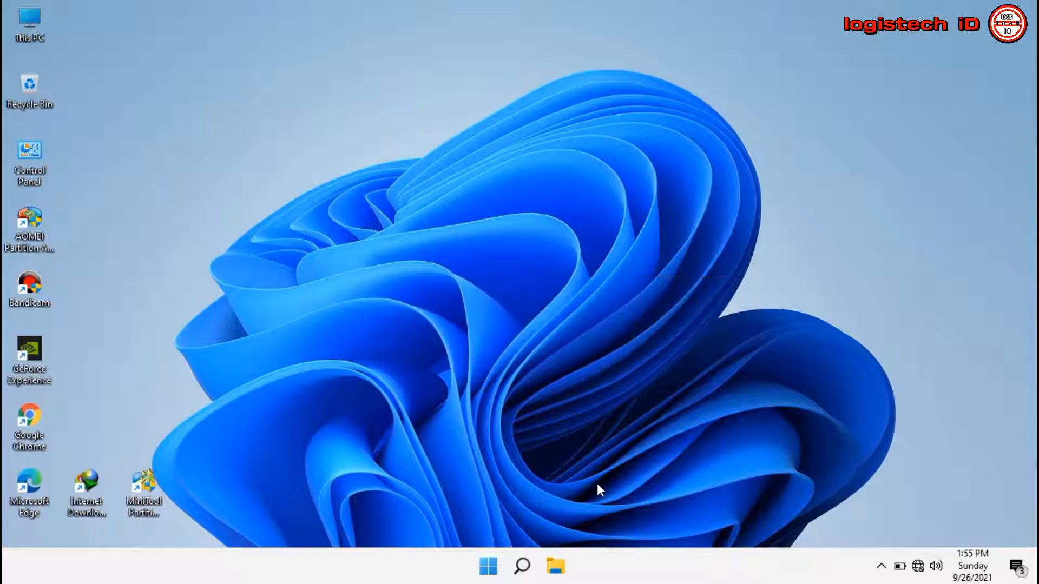
Open the startup apps list in Task Manager and disable Internet Download Manager at startup
key("ctrl+shift+Escape")
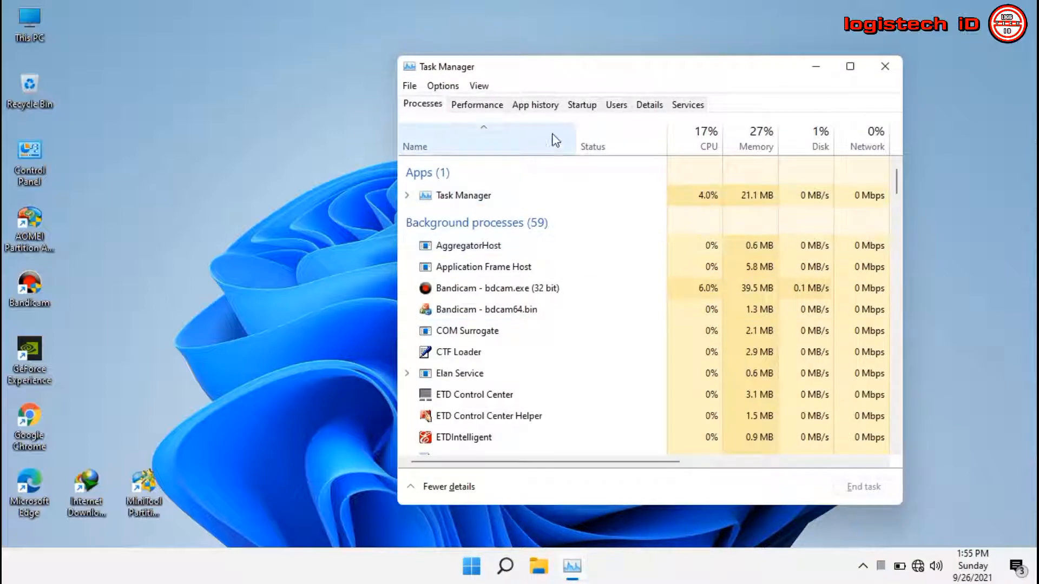
left_click(581, 105)
left_click(548, 186)
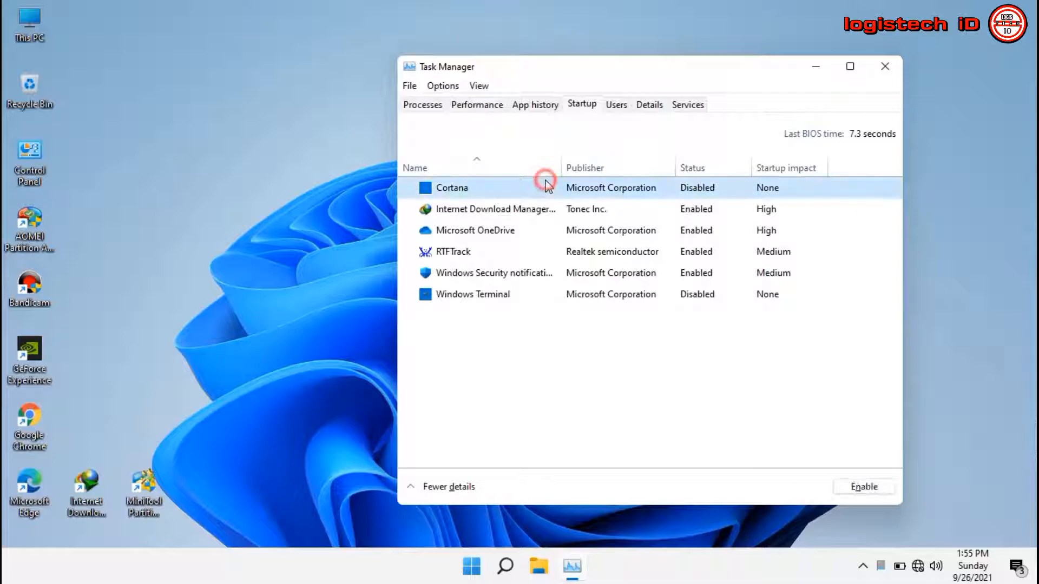
left_click(656, 213)
right_click(657, 214)
left_click(682, 238)
Disable RTFTrack, the Windows Security notification entry and Microsoft OneDrive at startup, and close Task Manager
right_click(649, 255)
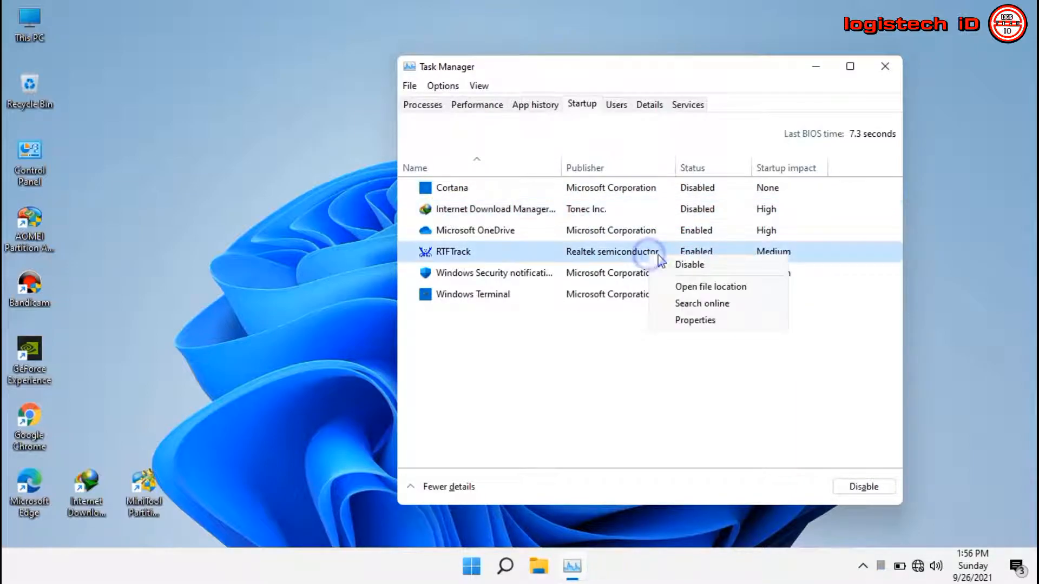
left_click(685, 265)
left_click(648, 282)
right_click(649, 285)
left_click(679, 293)
left_click(661, 294)
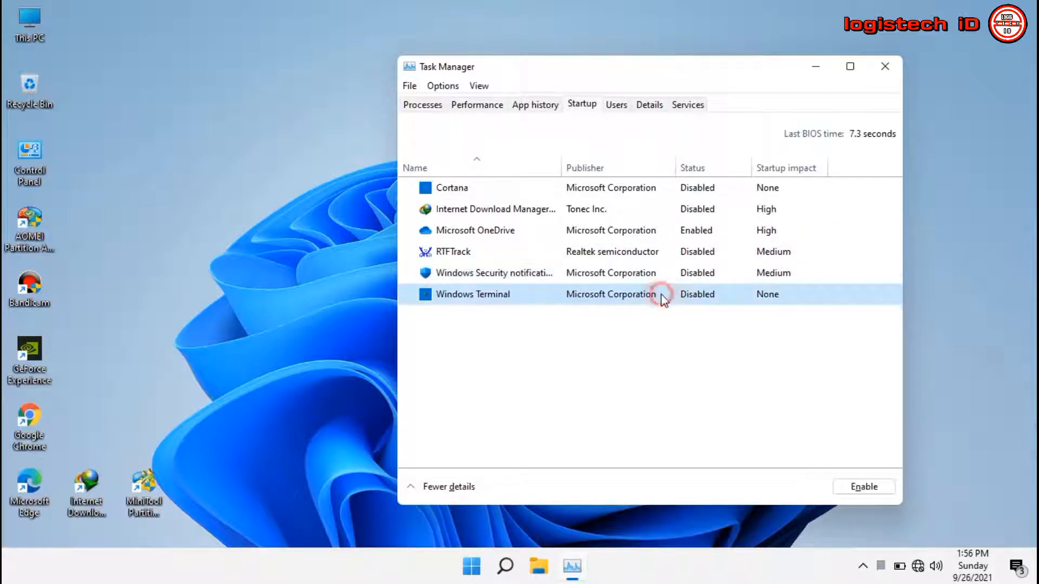
right_click(690, 226)
left_click(698, 239)
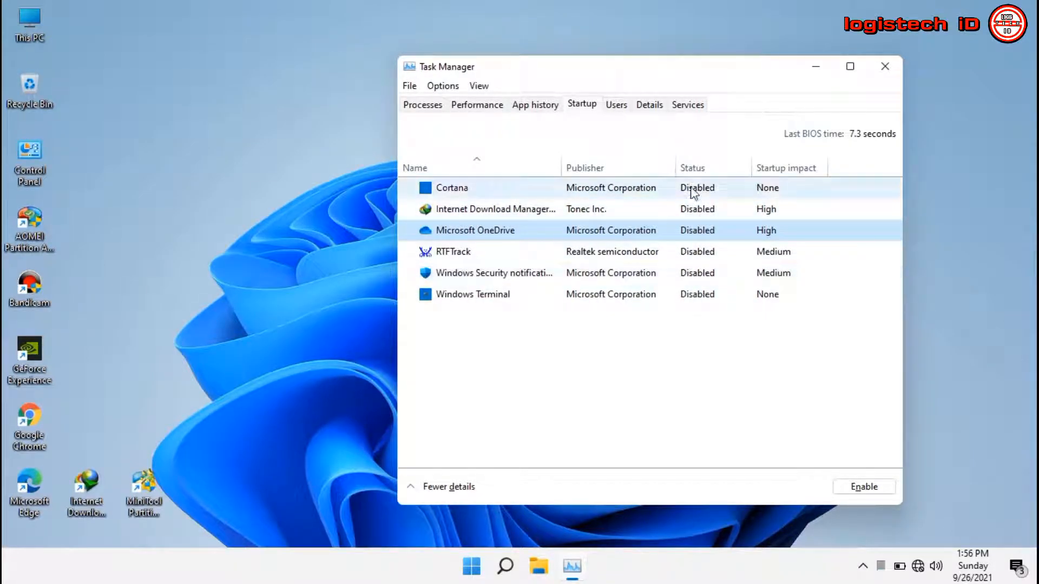
left_click(873, 70)
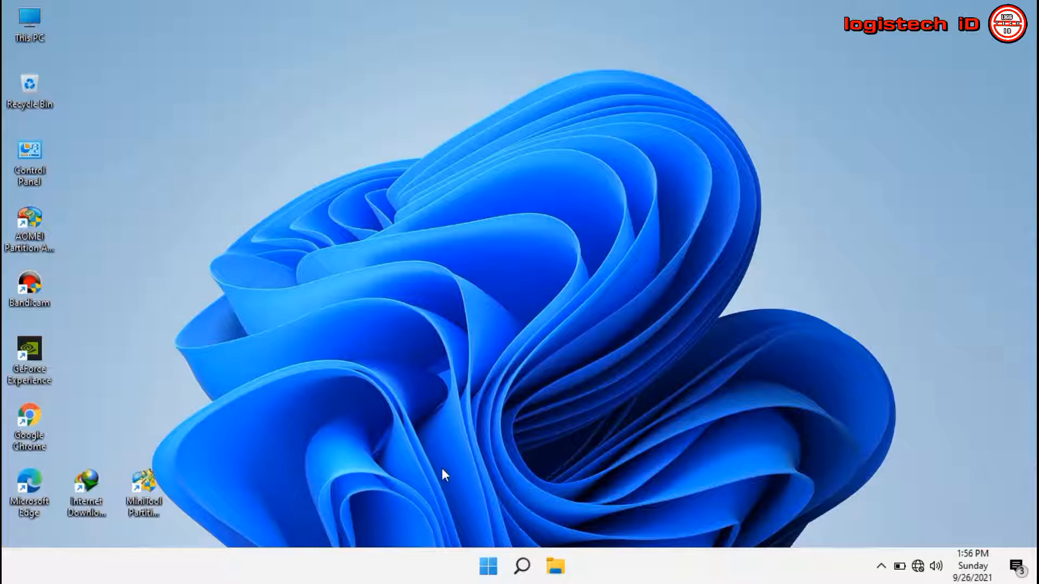
Search Windows for "system config" and open System Configuration
left_click(521, 565)
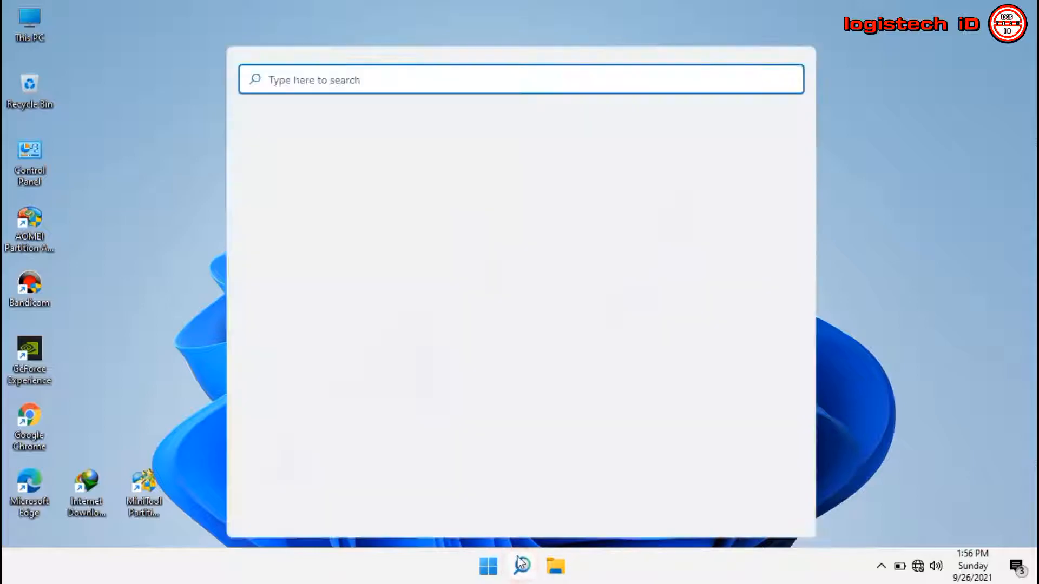
type("system")
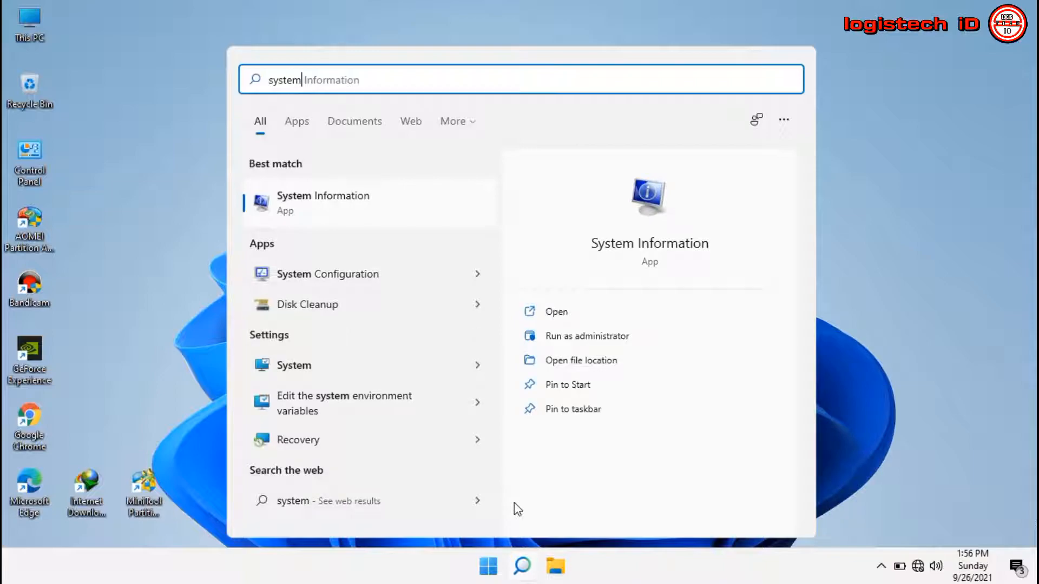
type(" config")
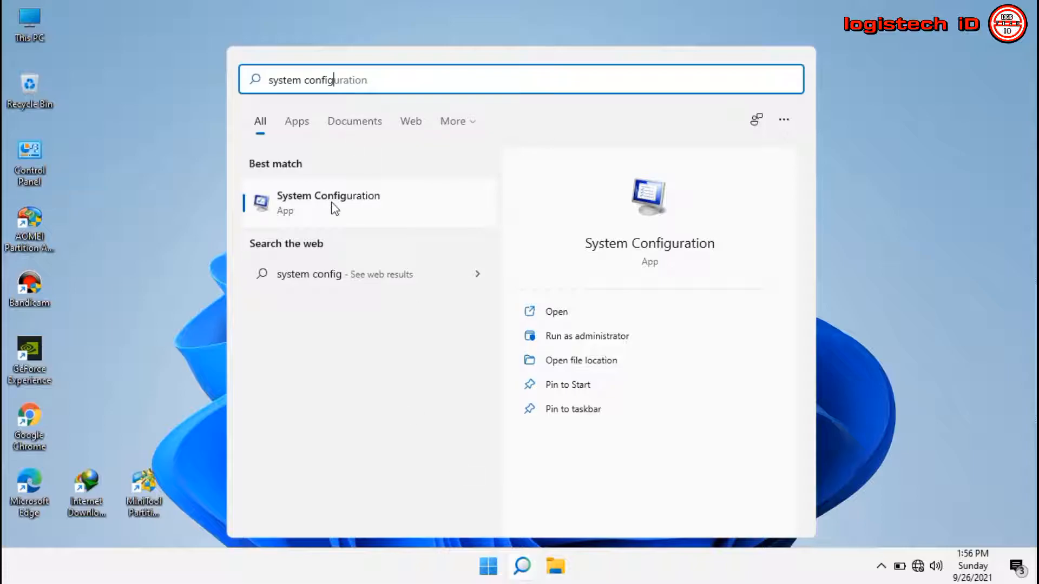
left_click(355, 207)
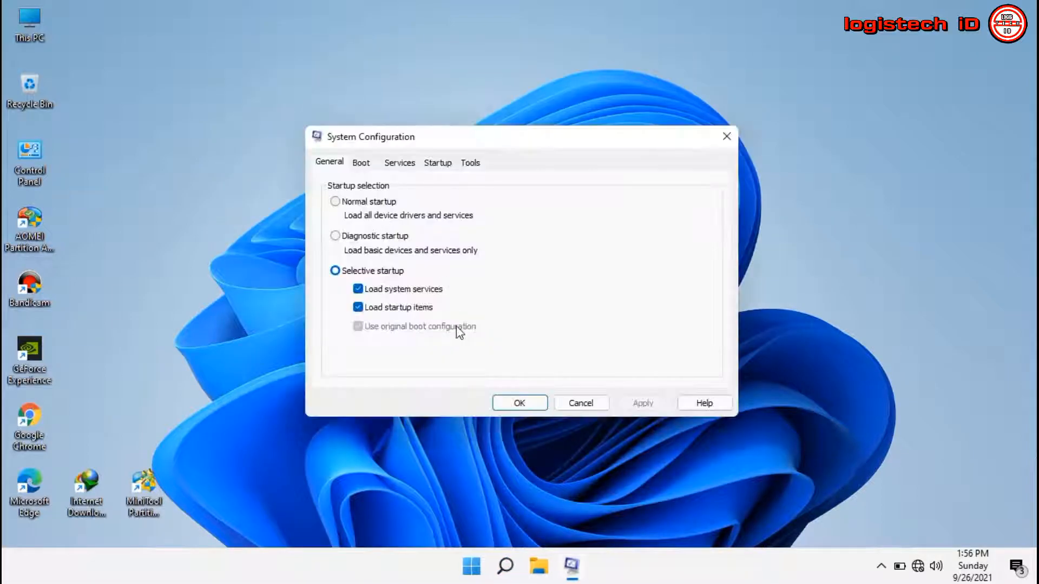
Set the number of processors to 4 in the advanced boot options of the current OS, confirm and exit without restarting
left_click(361, 163)
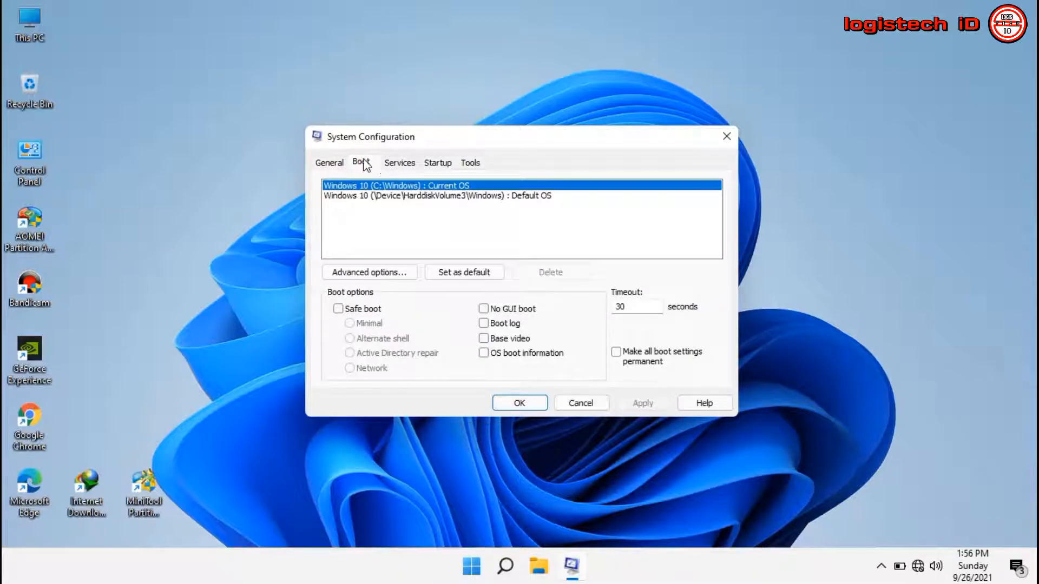
left_click(379, 274)
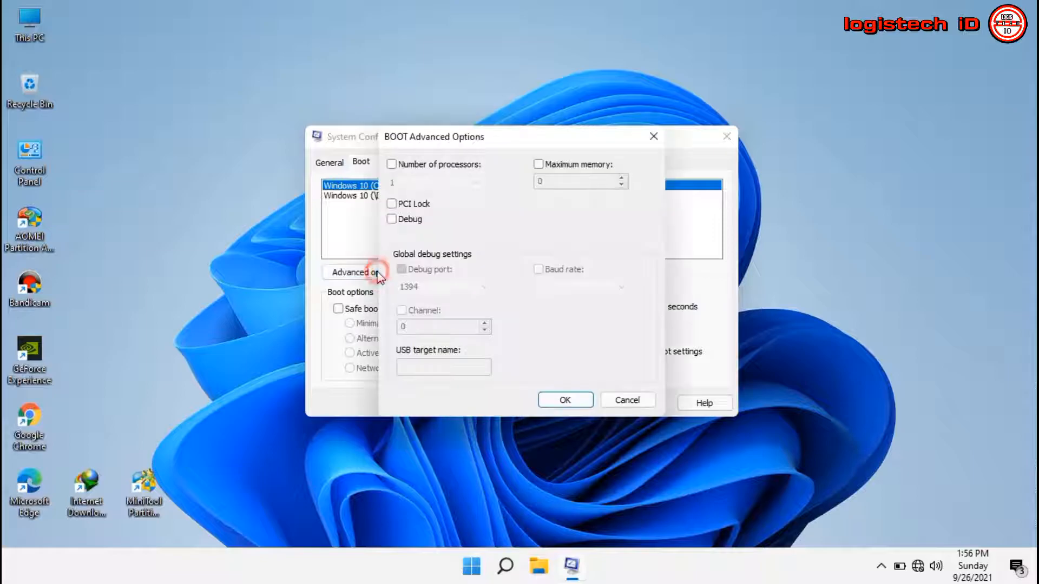
left_click(442, 164)
left_click(445, 182)
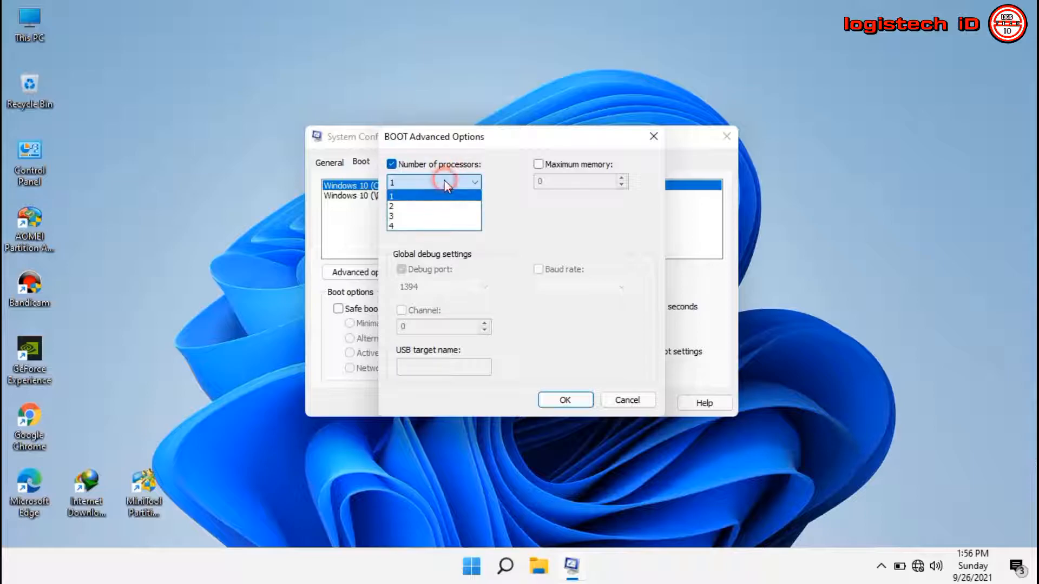
left_click(419, 225)
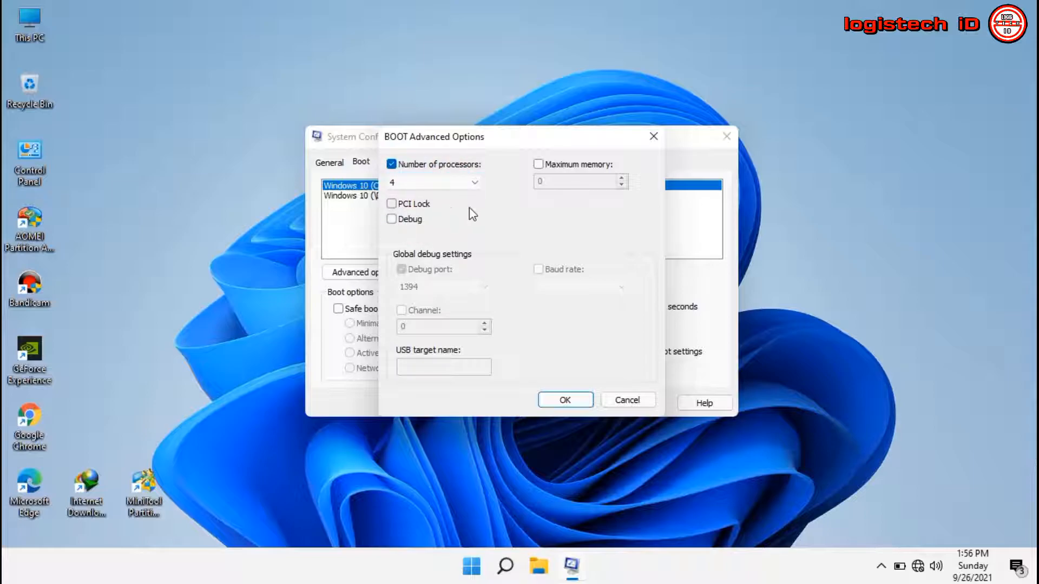
left_click(562, 399)
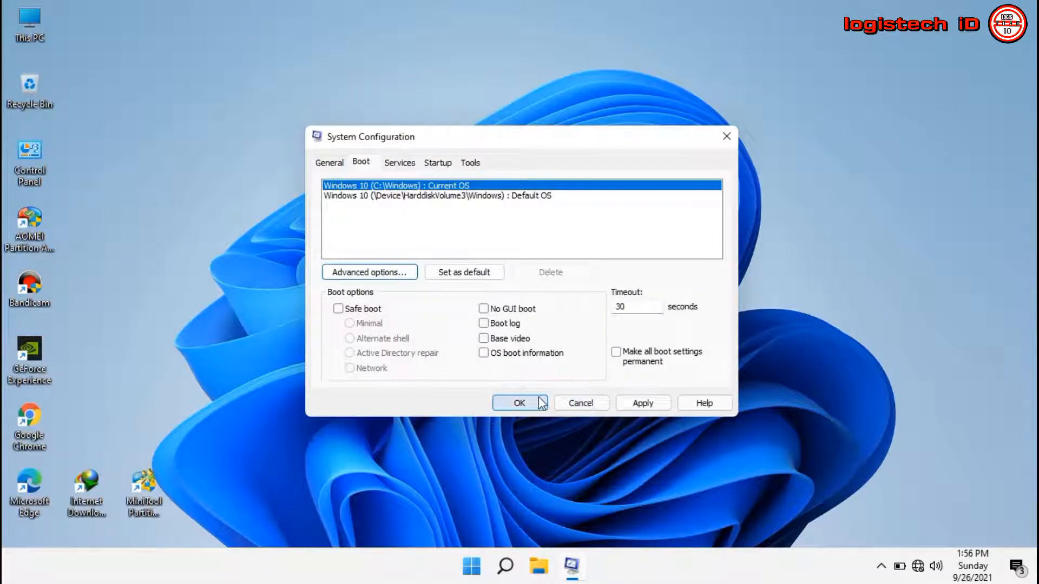
left_click(519, 403)
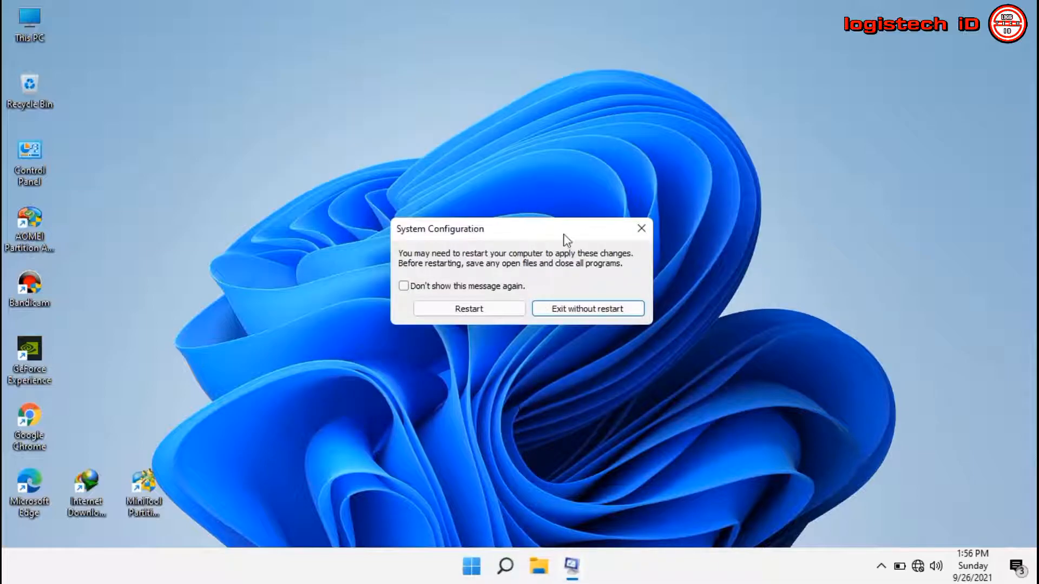
left_click(595, 309)
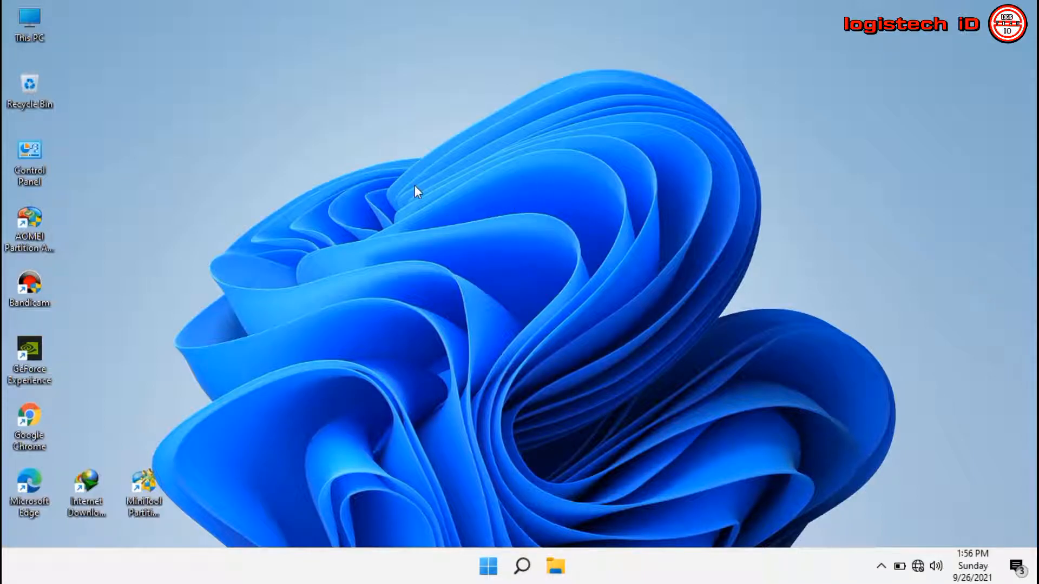
Search Windows for "control panel" and open its list of installed programs for uninstalling
left_click(522, 566)
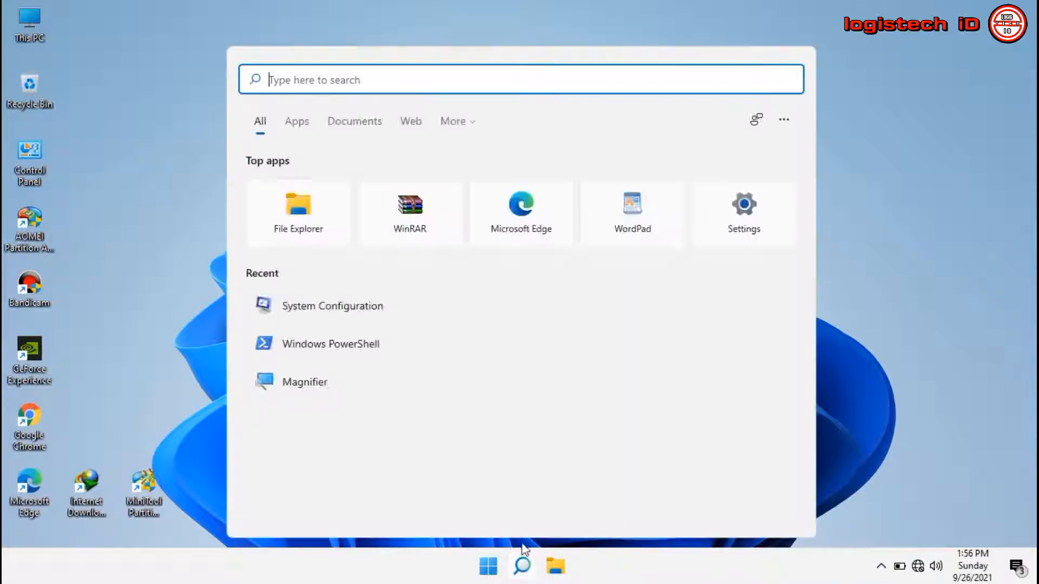
type("co")
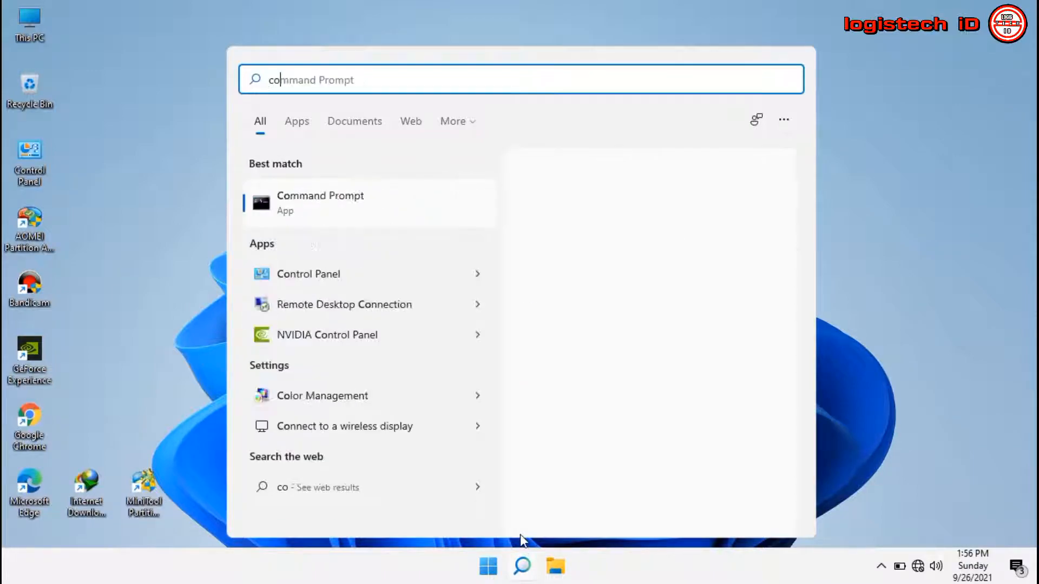
type("ntrol panel")
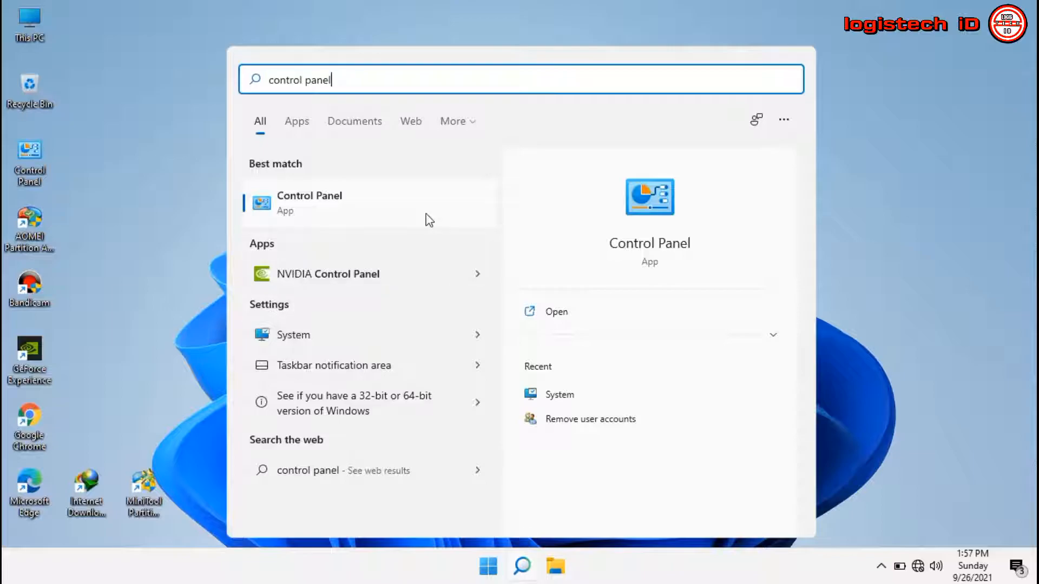
left_click(353, 206)
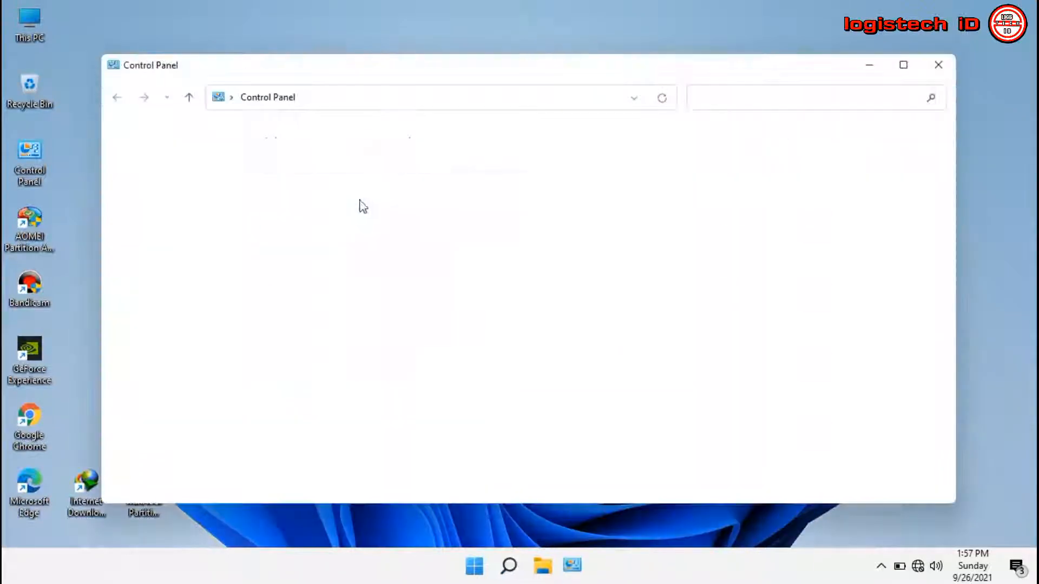
left_click(343, 372)
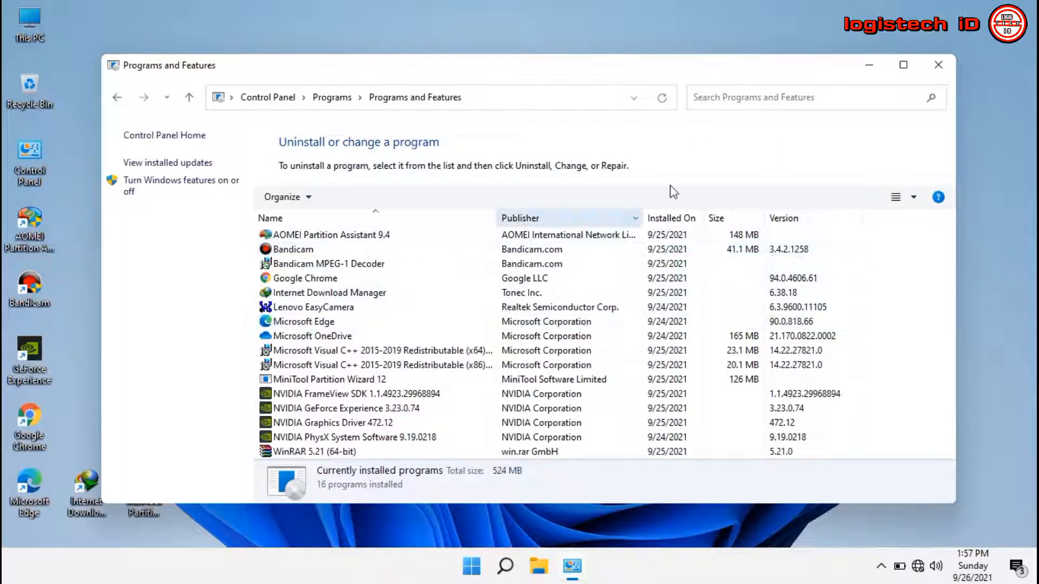
Maximize the Programs and Features window and show the installed programs in List view
left_click(903, 65)
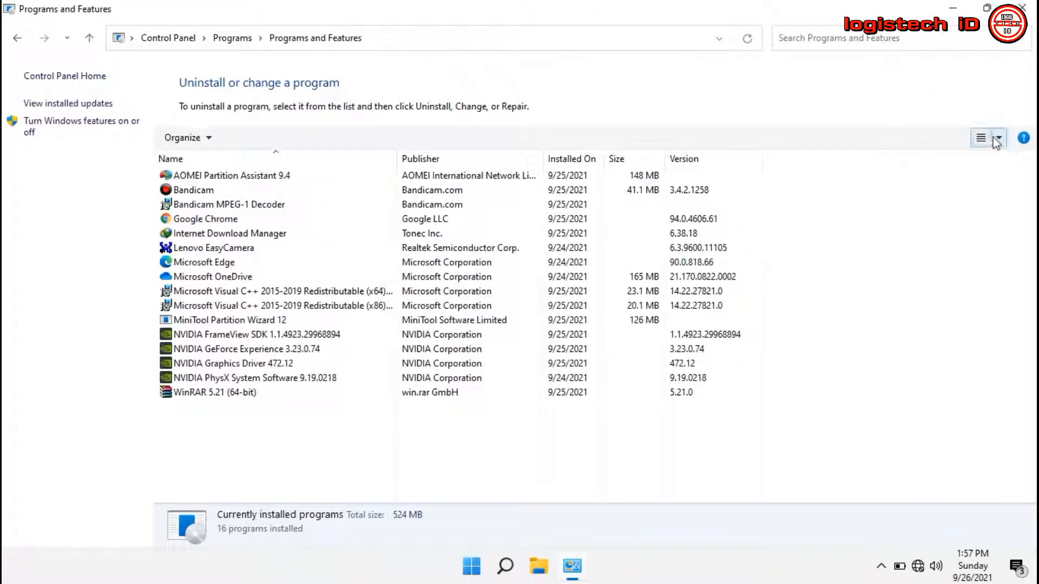
left_click(1000, 139)
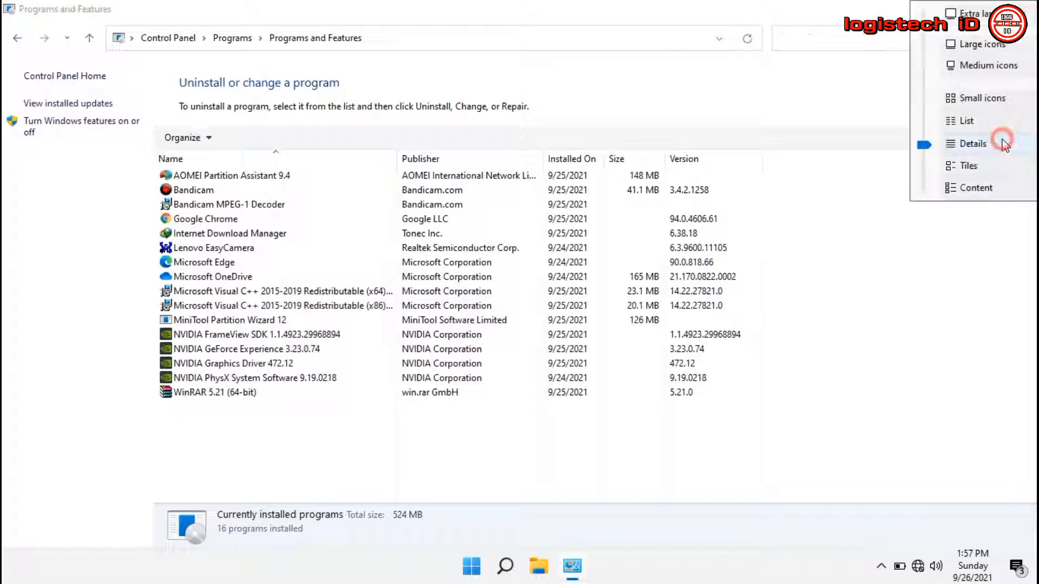
left_click(992, 123)
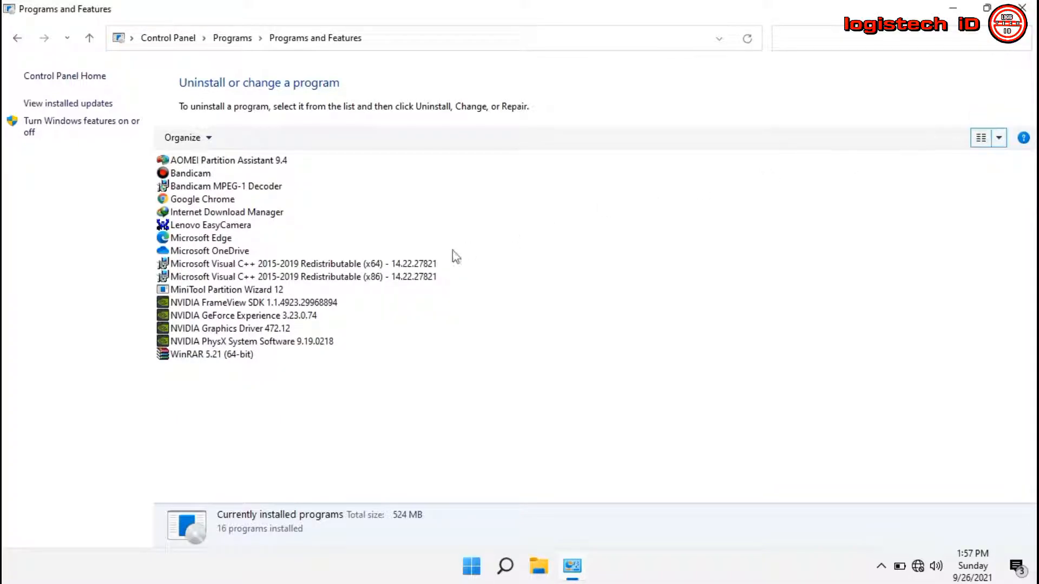
Check the available uninstall or change options for MiniTool Partition Wizard 12 and Microsoft Edge, and close Control Panel
left_click(236, 292)
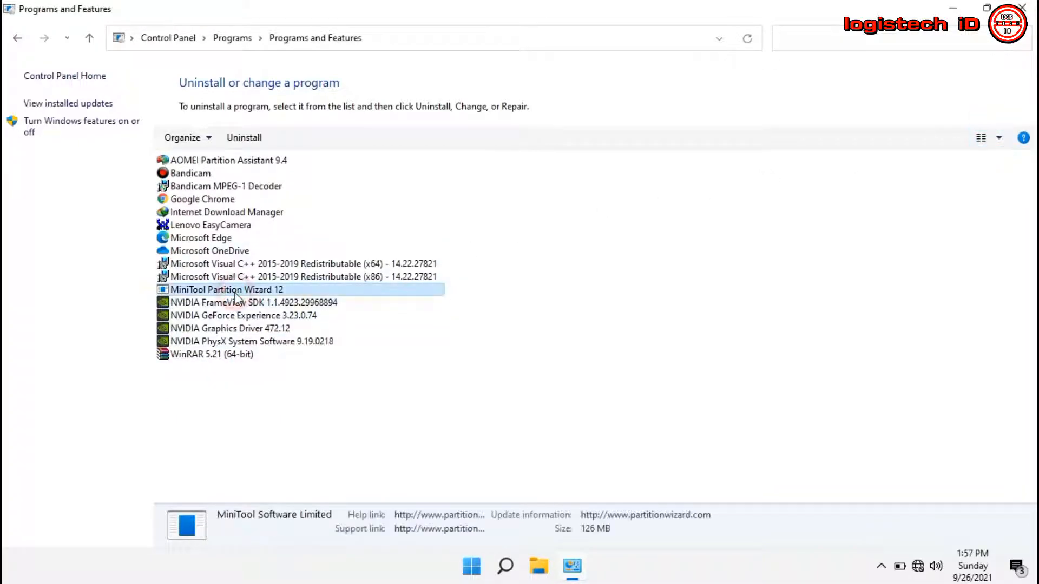
left_click(229, 370)
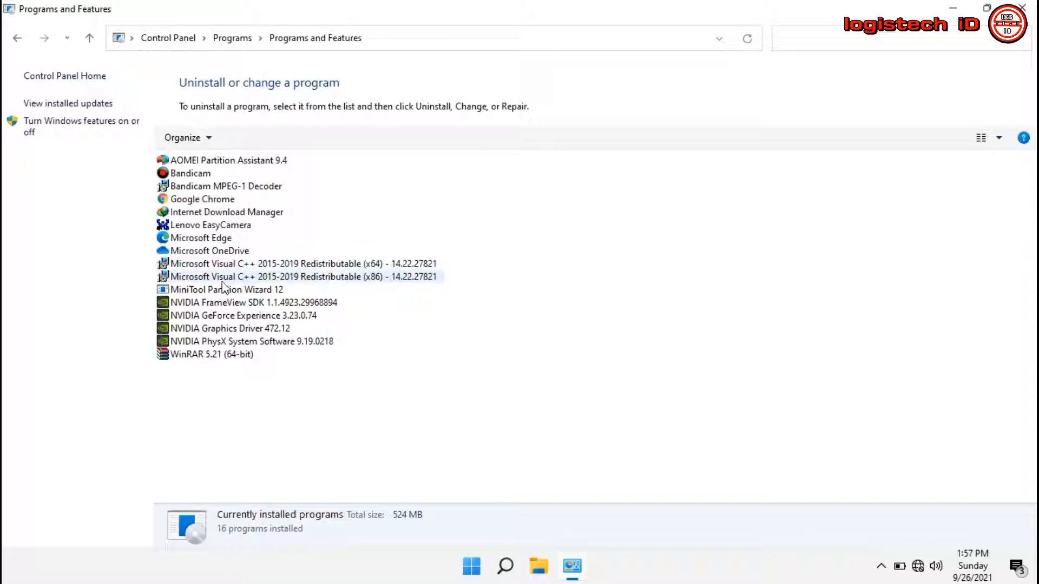
left_click(207, 238)
right_click(205, 237)
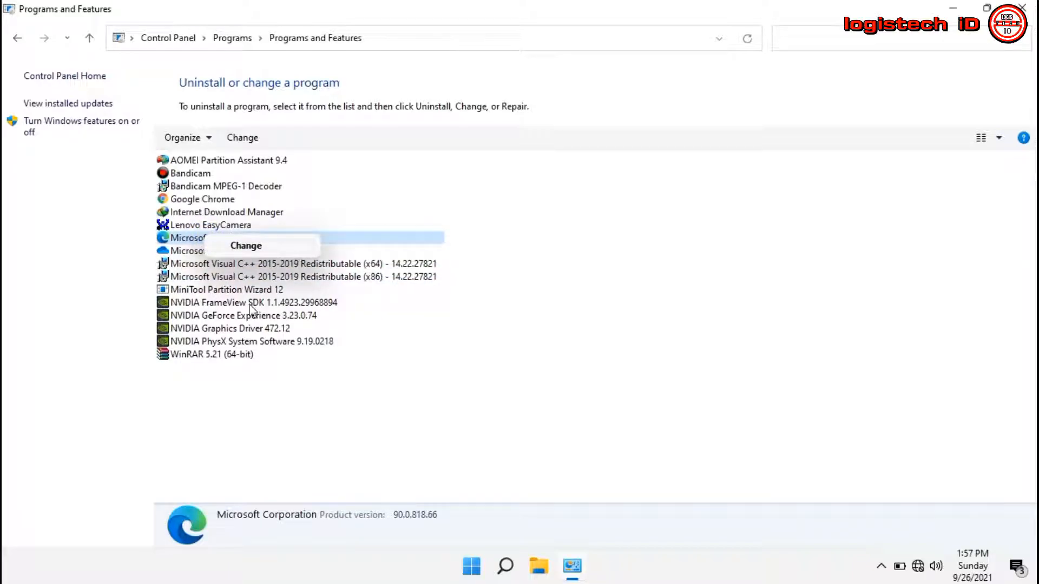
right_click(236, 291)
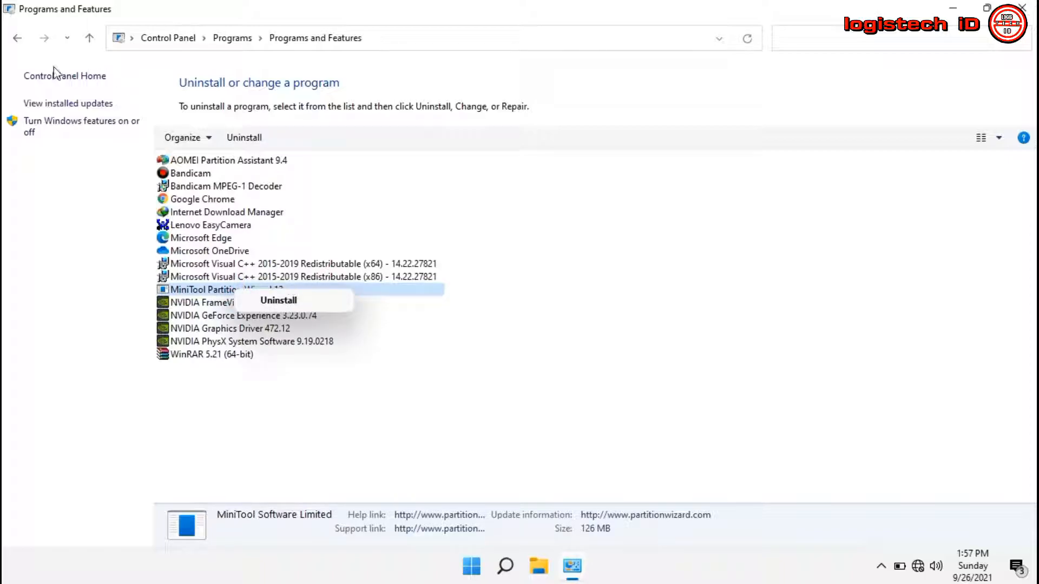
left_click(18, 38)
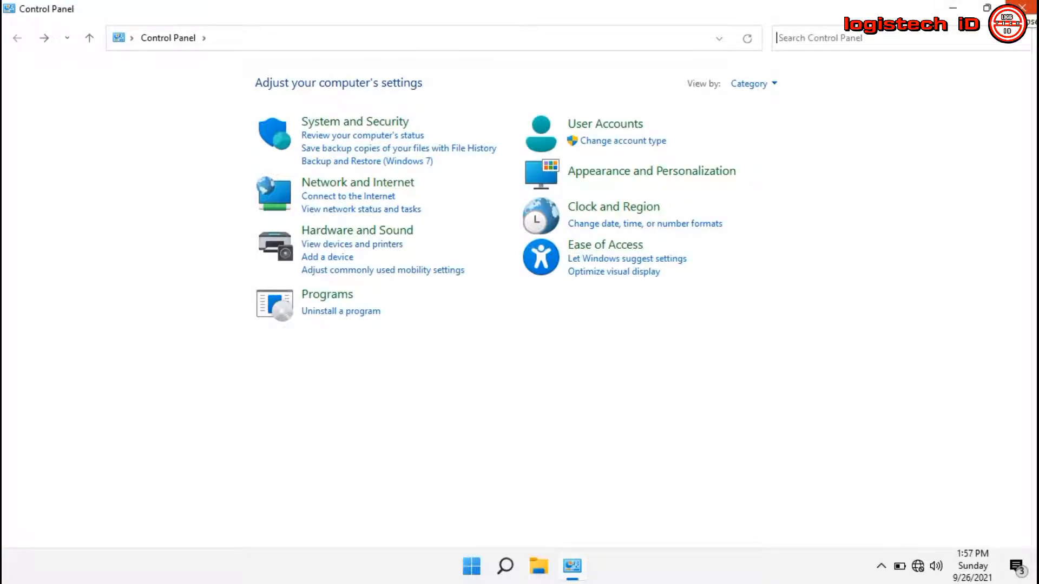
left_click(1023, 7)
Search Windows for "services" and open the Services app
left_click(522, 567)
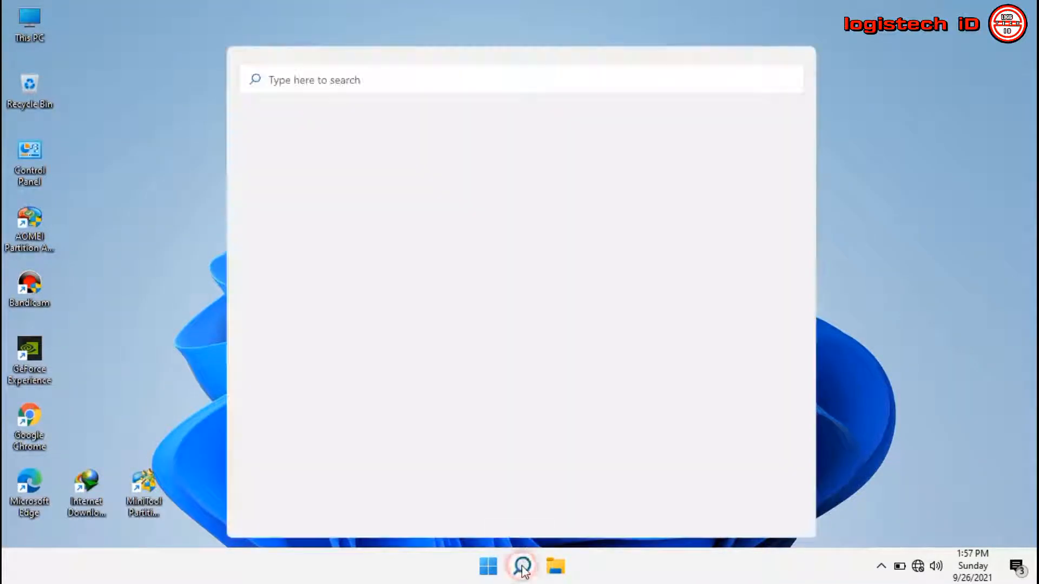
type("ser")
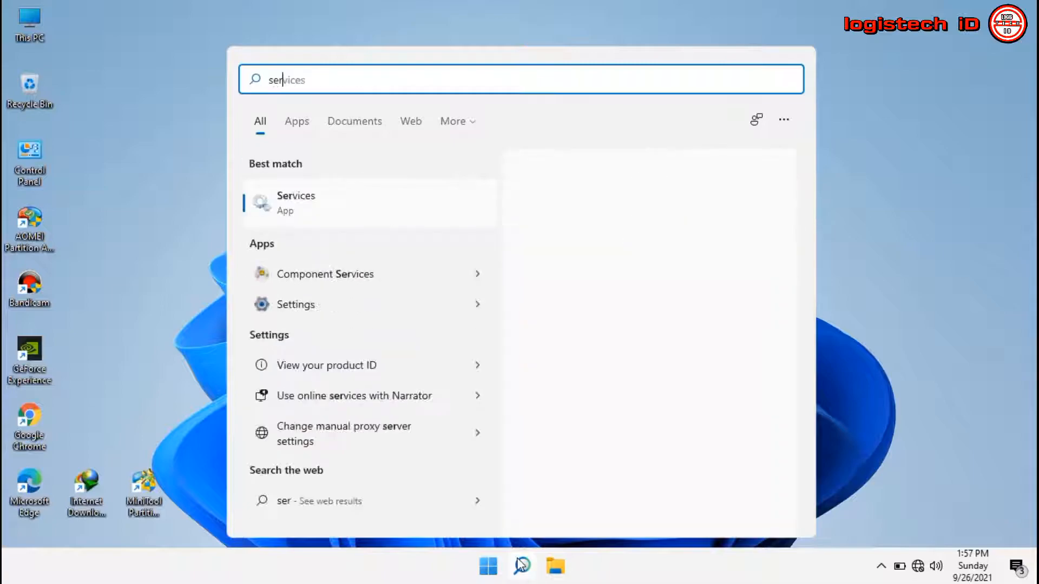
type("vices")
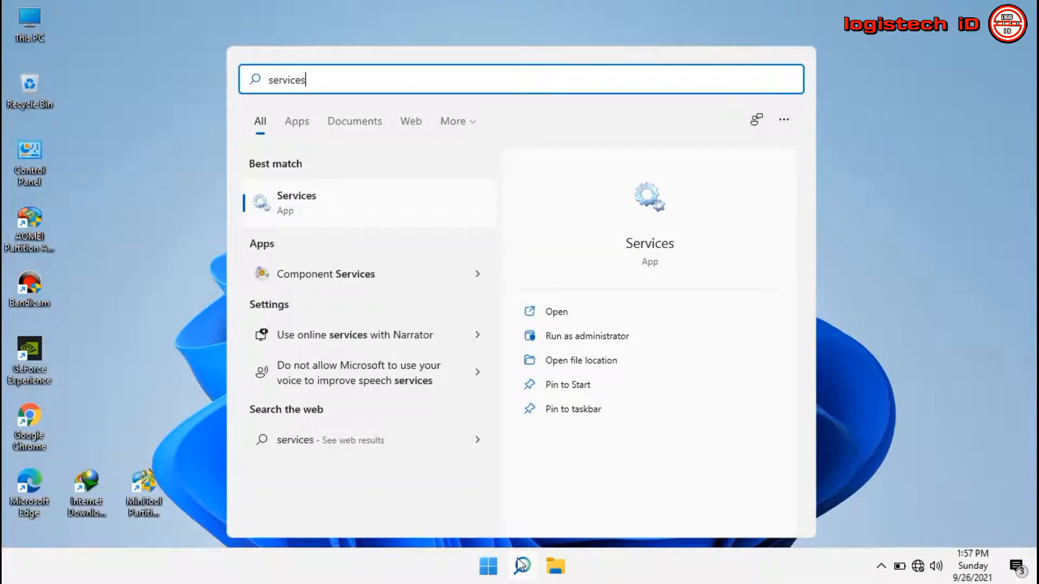
left_click(320, 205)
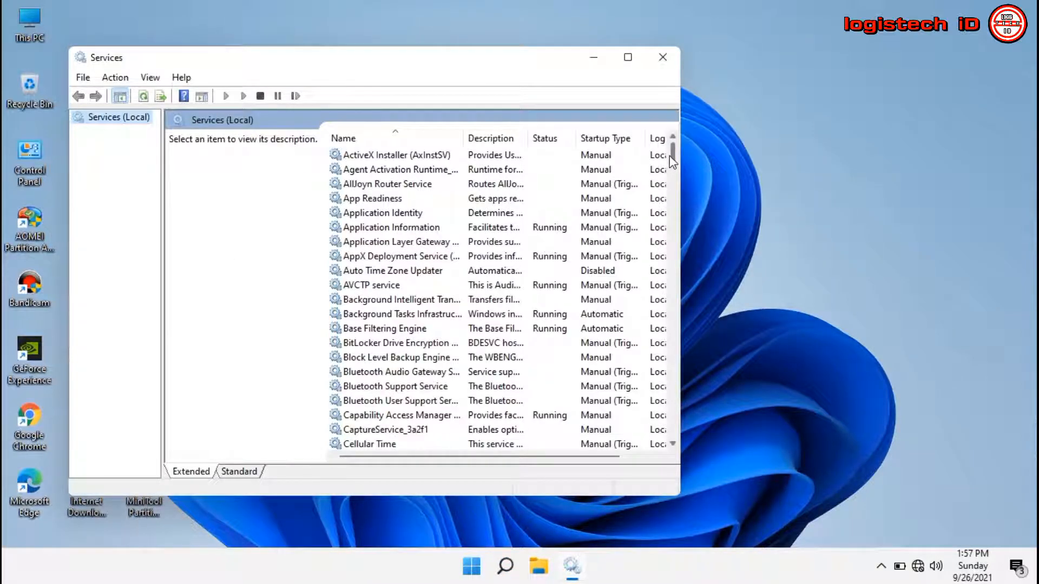
Set the Windows Update service's startup type to Disabled, stop the service, and close Services after confirming
left_click_drag(673, 161, 677, 436)
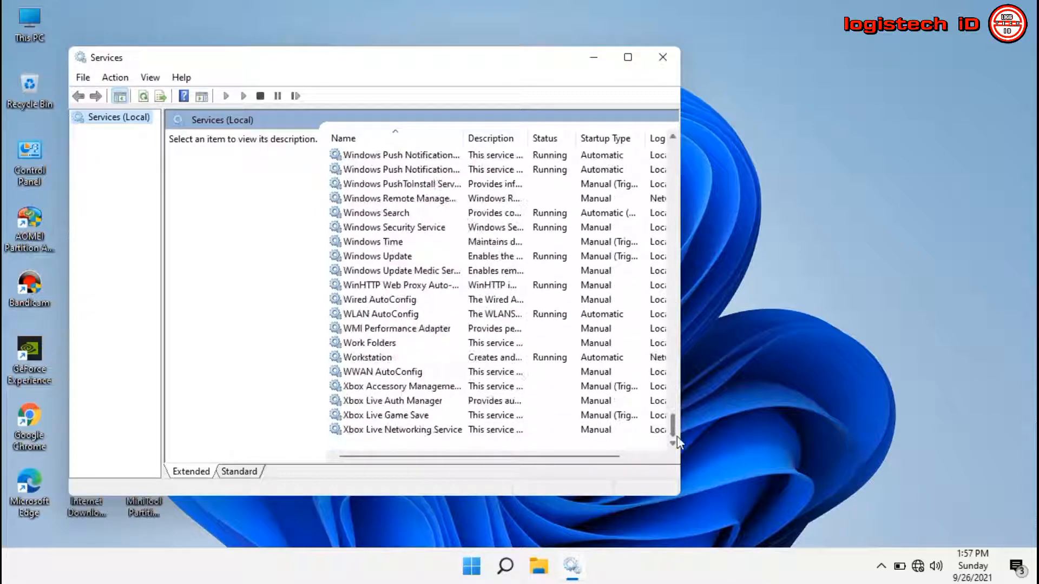
left_click(354, 256)
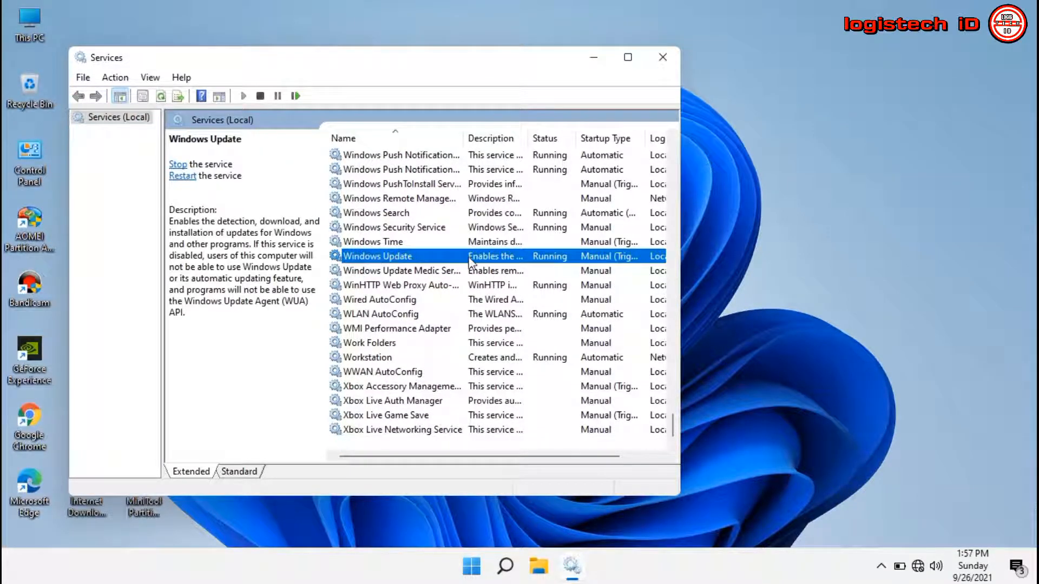
right_click(540, 260)
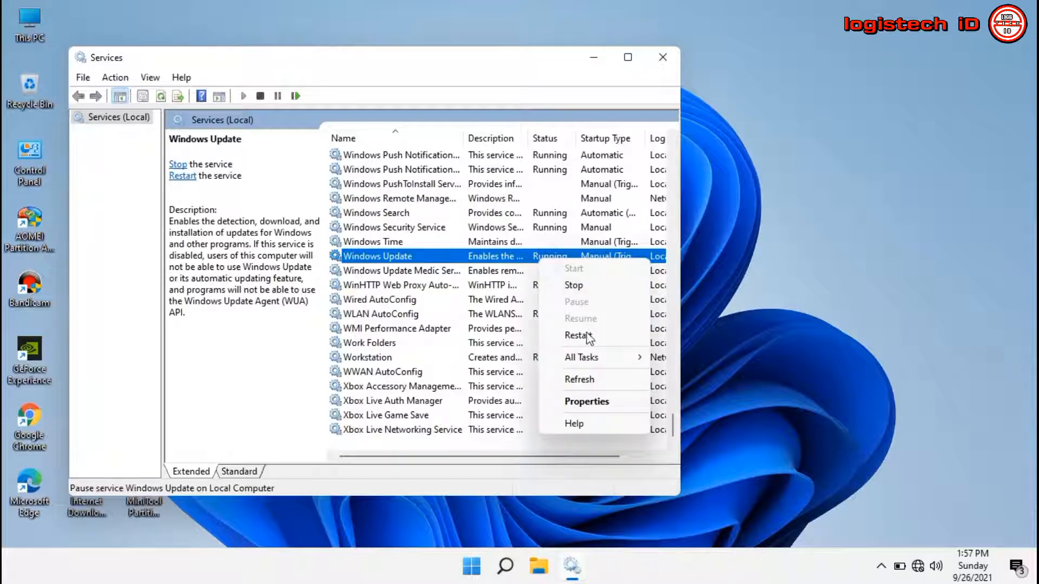
left_click(577, 400)
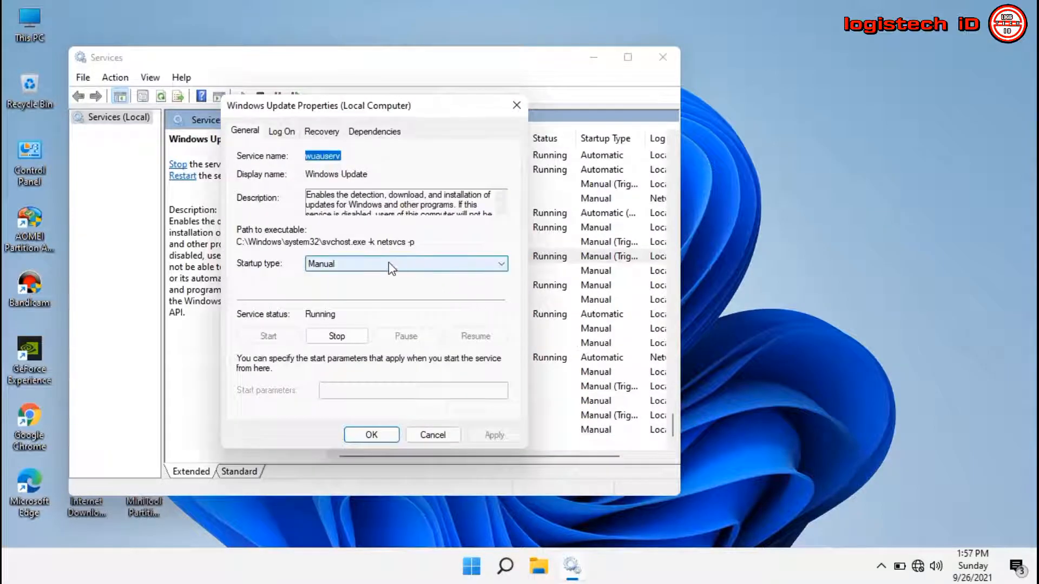
left_click(389, 265)
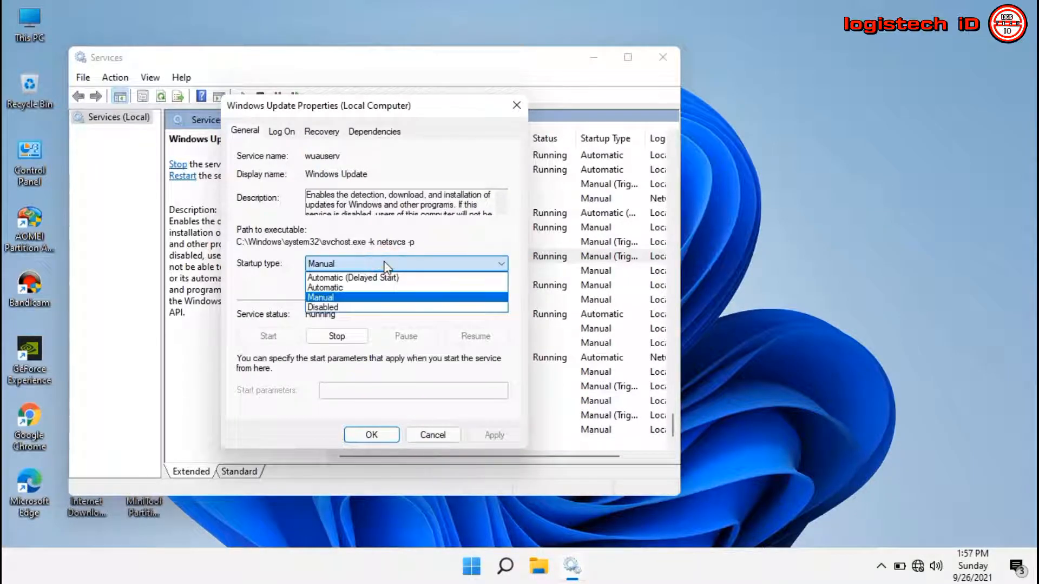
left_click(339, 310)
left_click(336, 336)
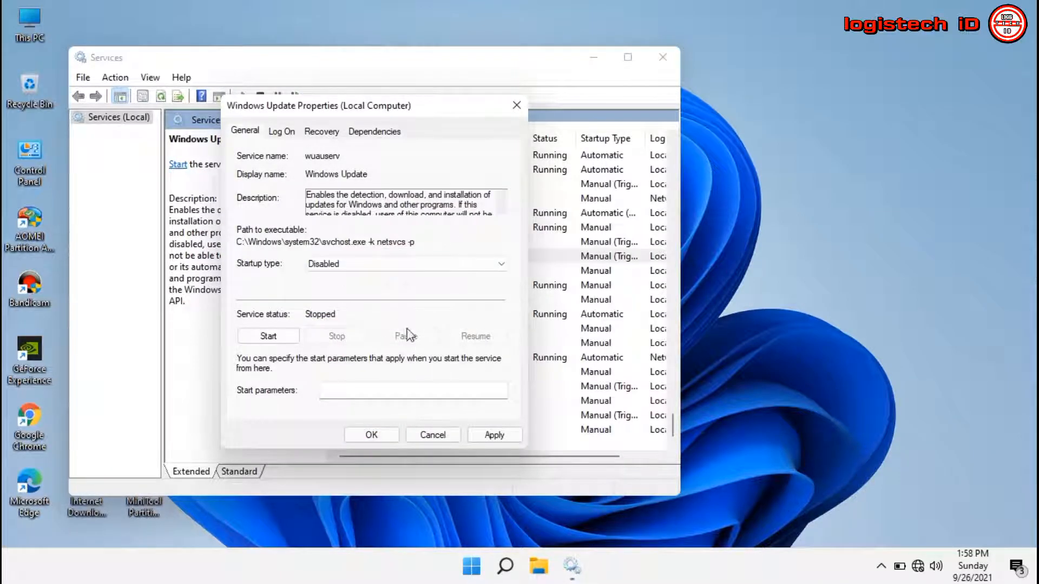
left_click(374, 436)
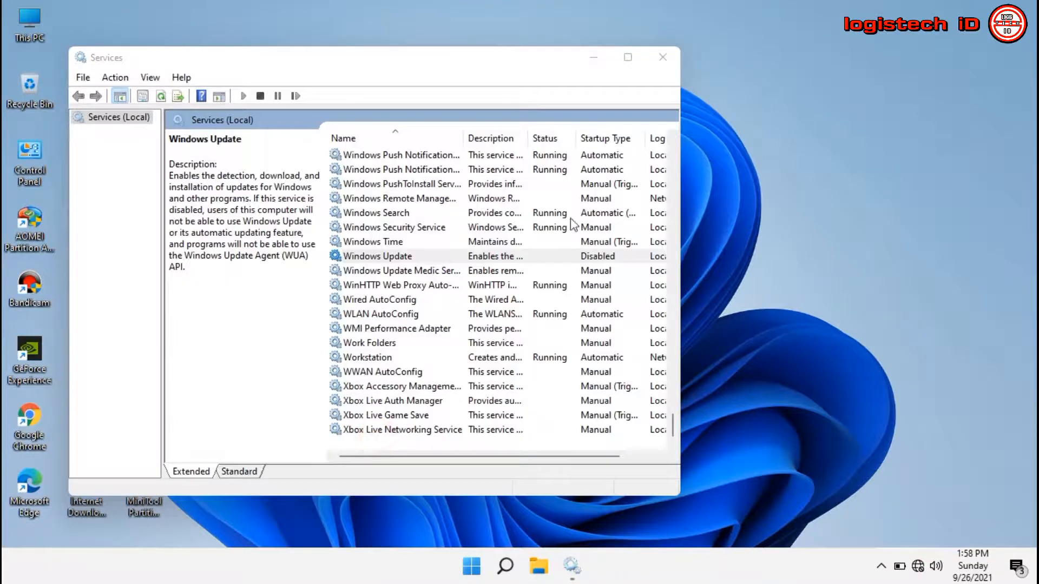
left_click(662, 60)
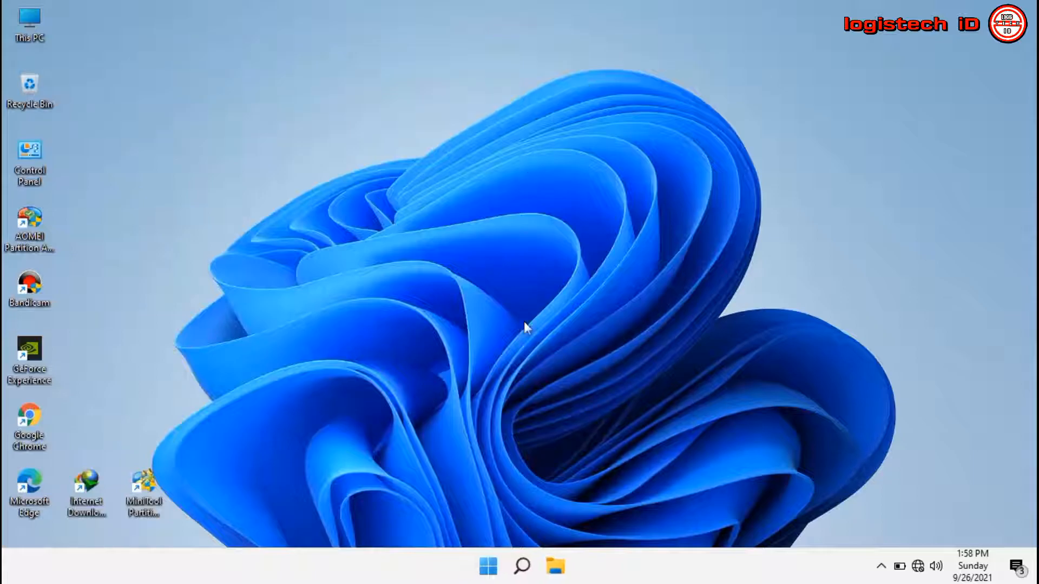
Search Windows for "%temp%" and open the matching Temp folder
left_click(522, 565)
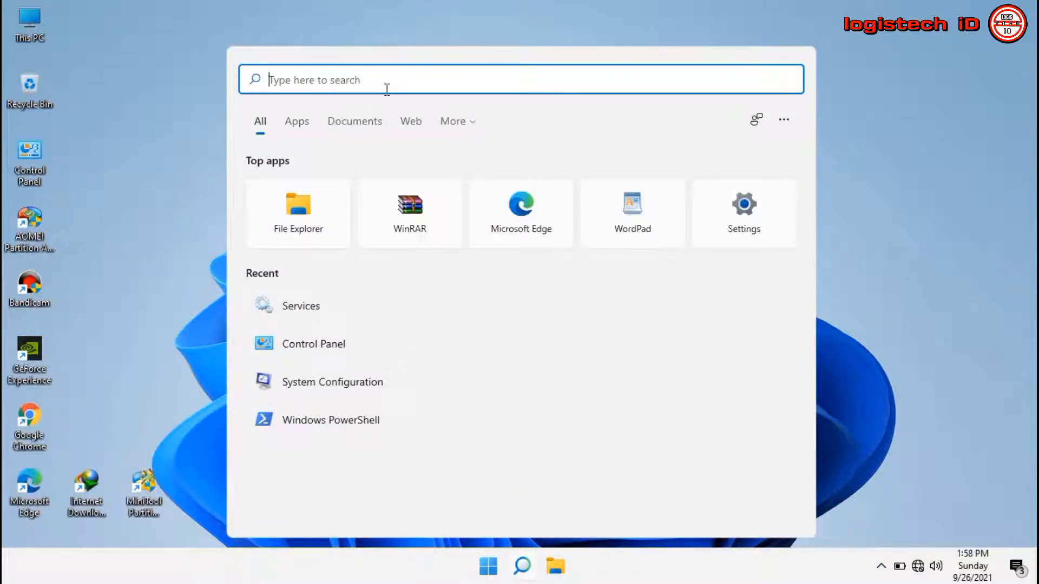
type("%te")
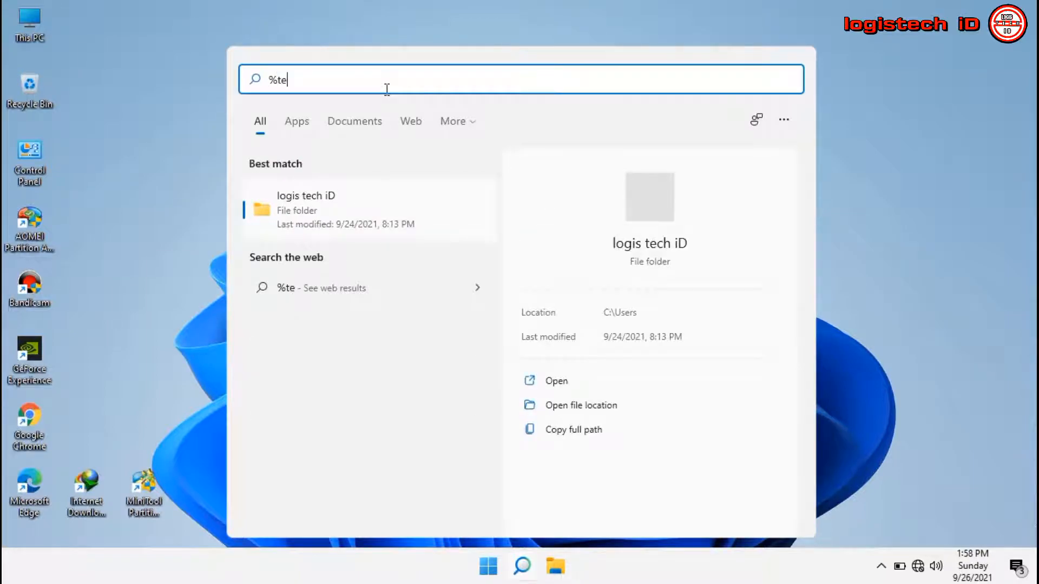
type("mp%")
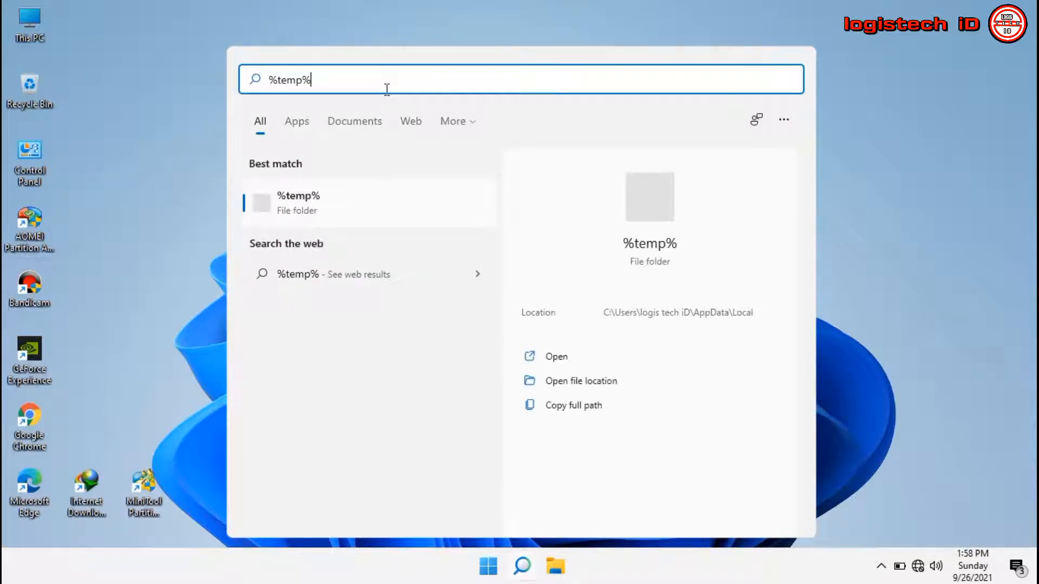
left_click(389, 201)
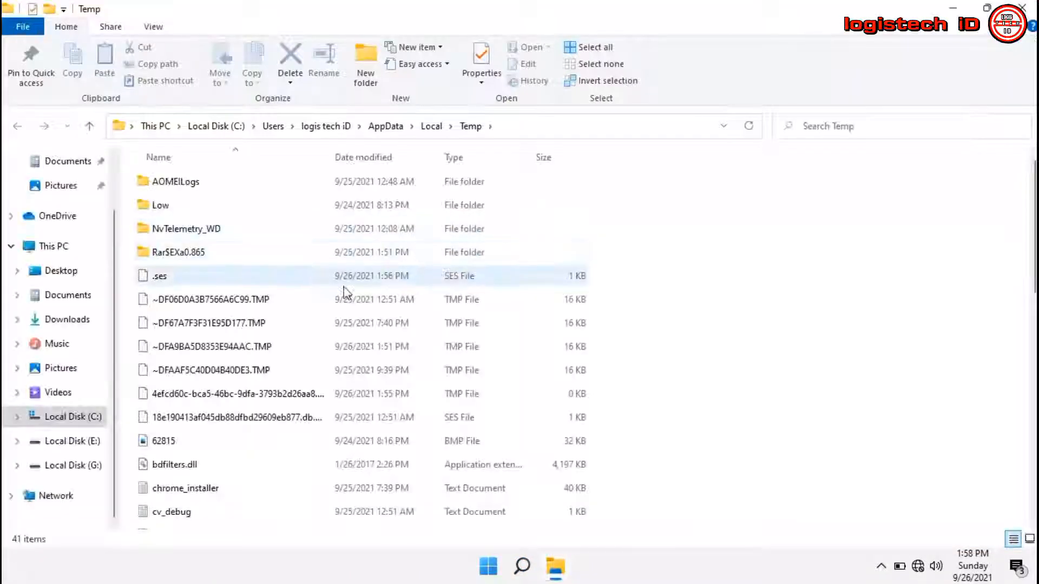
Delete all items in the Temp folder, skipping every file in use, and close the folder window
left_click(313, 297)
left_click(684, 150)
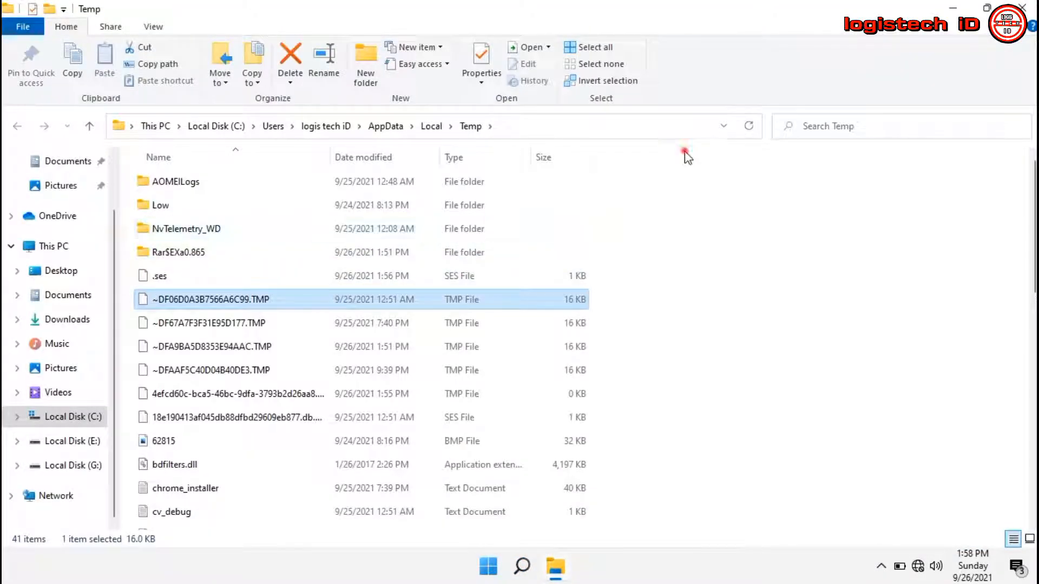
key("ctrl+a")
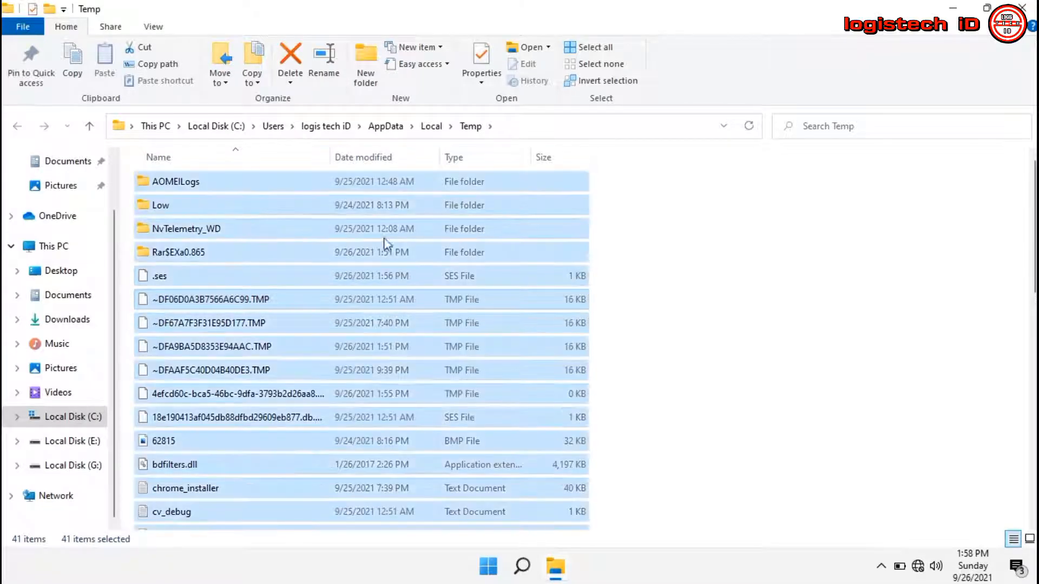
right_click(324, 292)
left_click(410, 234)
left_click(267, 220)
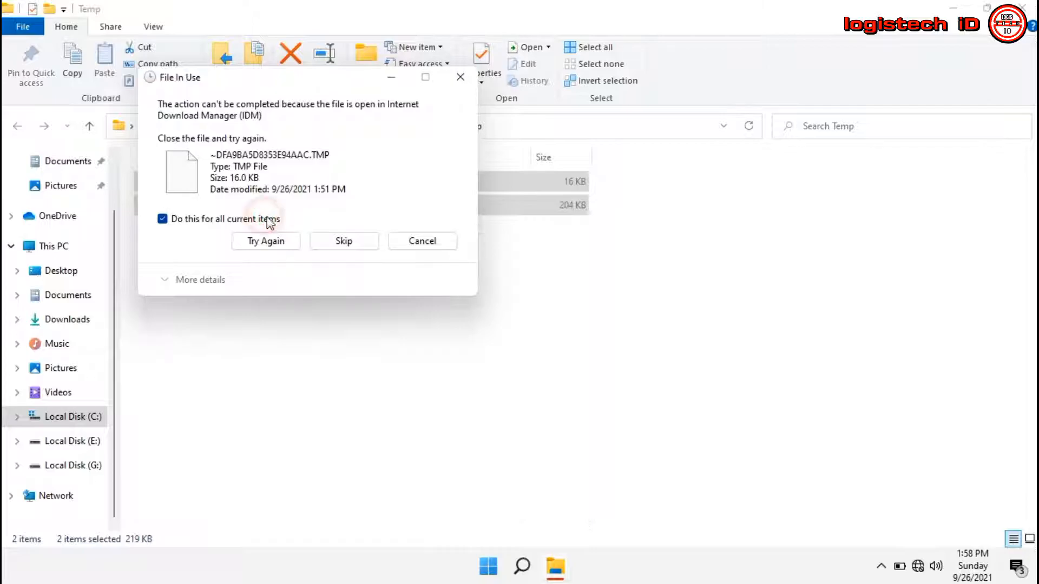
left_click(358, 240)
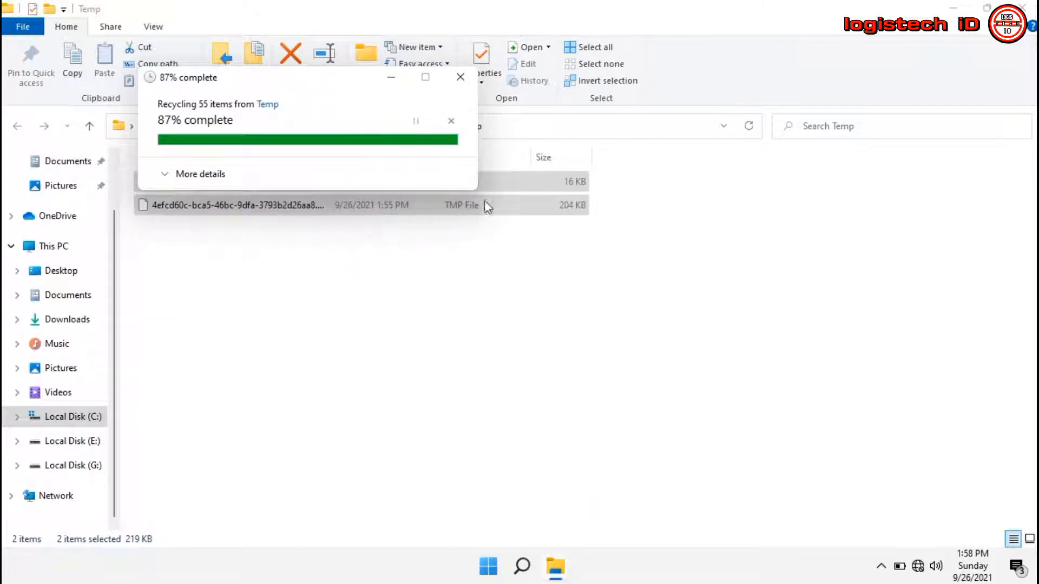
left_click(1021, 8)
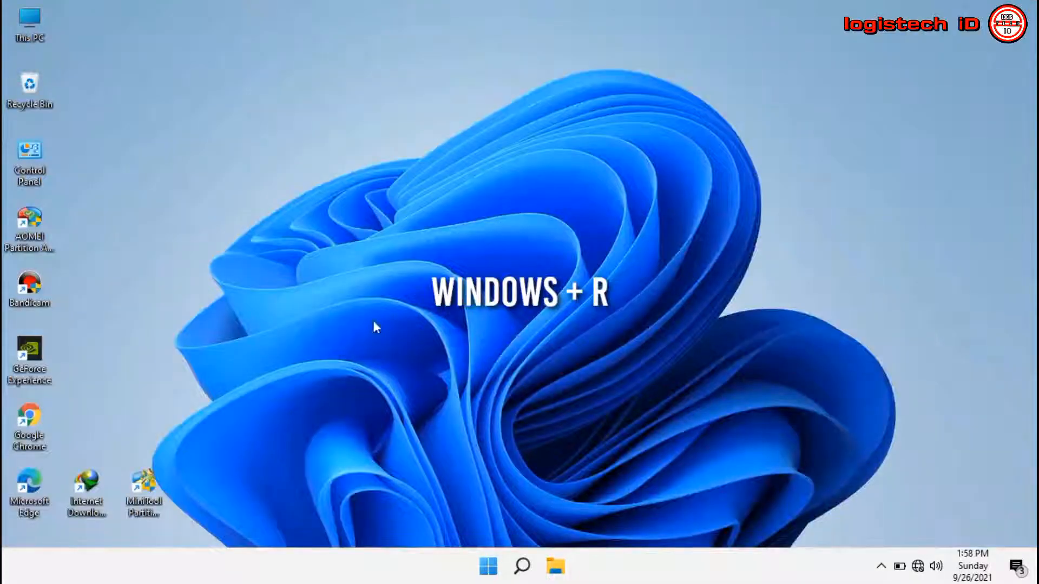
Run "prefetch" from the Run dialog and grant permanent access to the Prefetch folder
key("super+r")
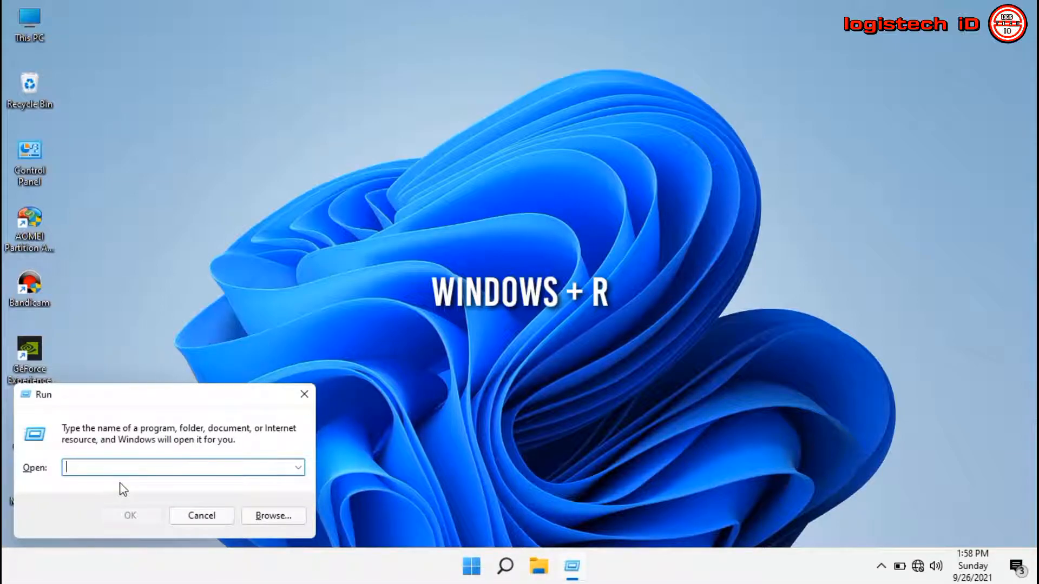
type("prefetch")
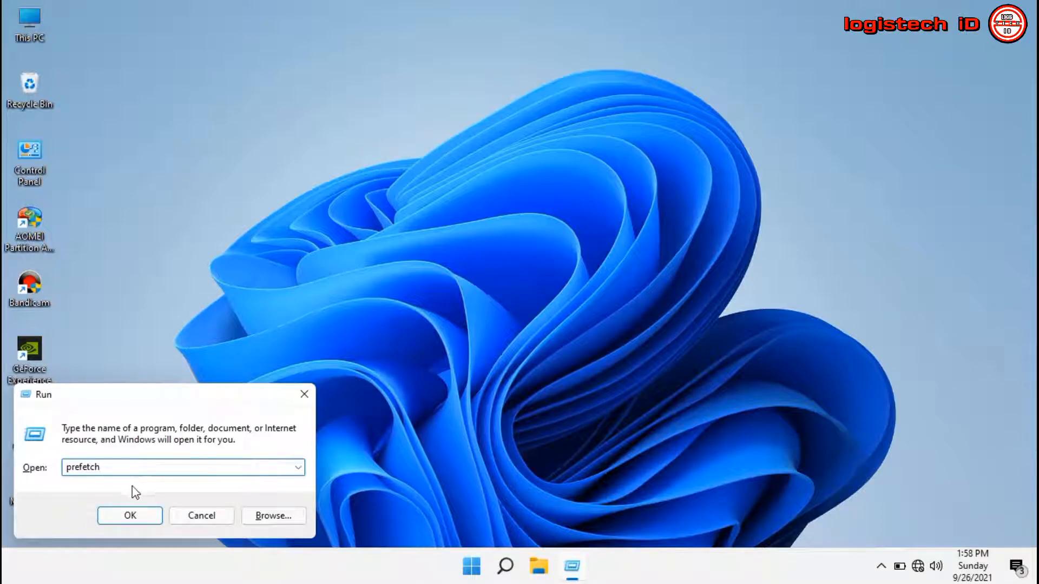
left_click(129, 514)
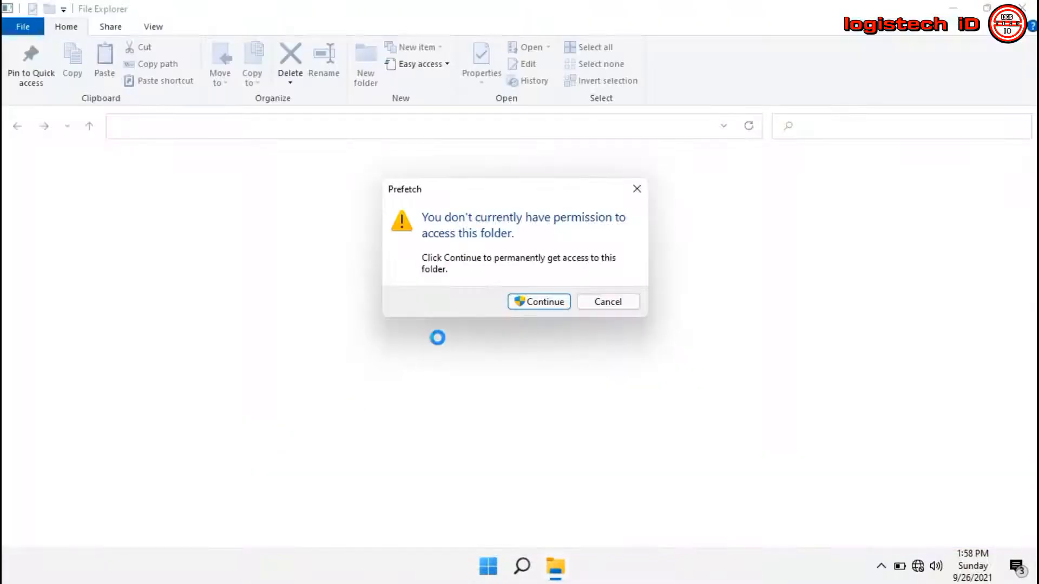
left_click(536, 301)
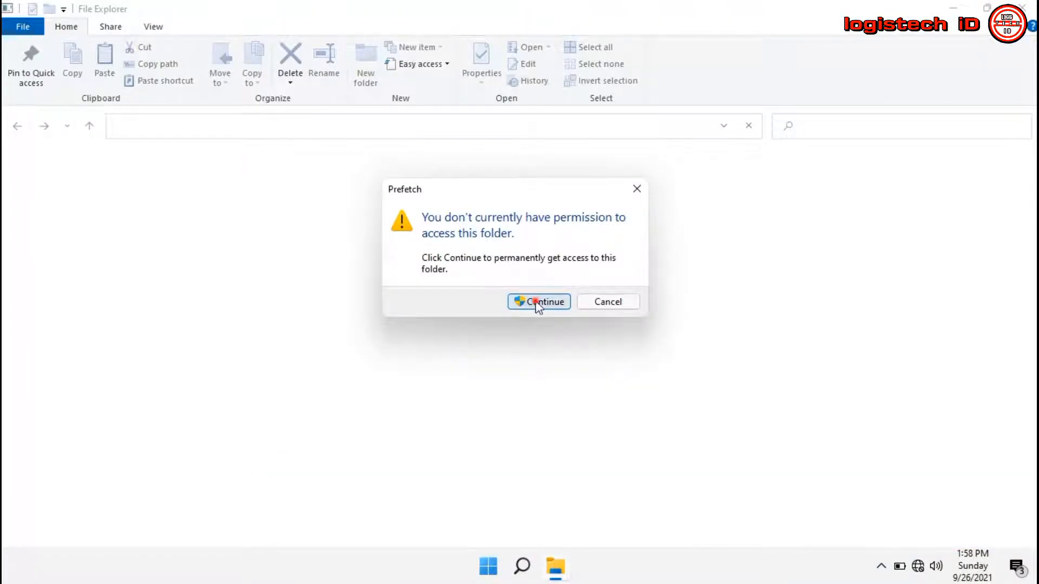
Delete all items in the Prefetch folder, skipping every file in use, and close the folder window
left_click(231, 315)
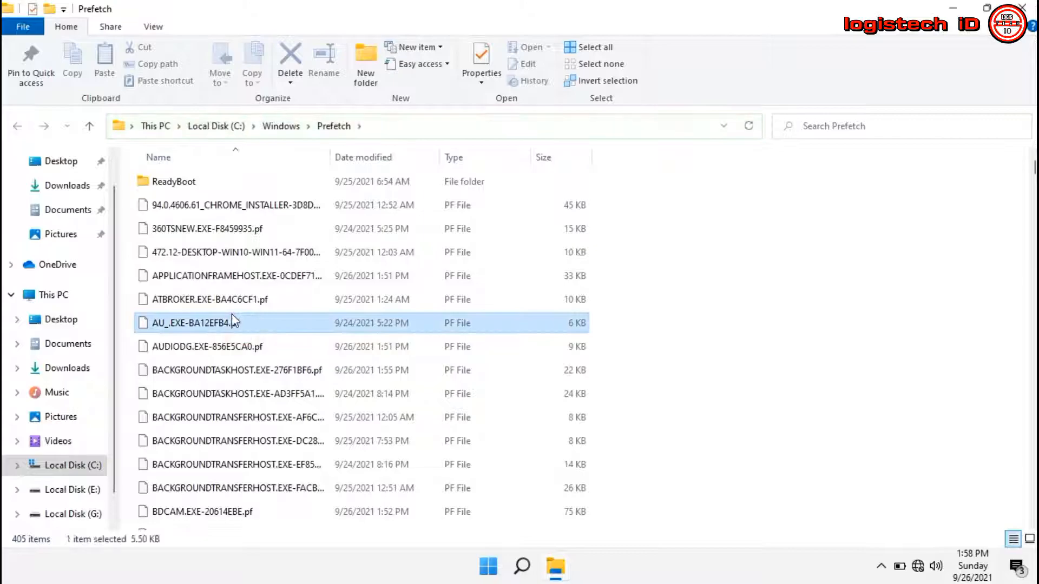
key("ctrl+a")
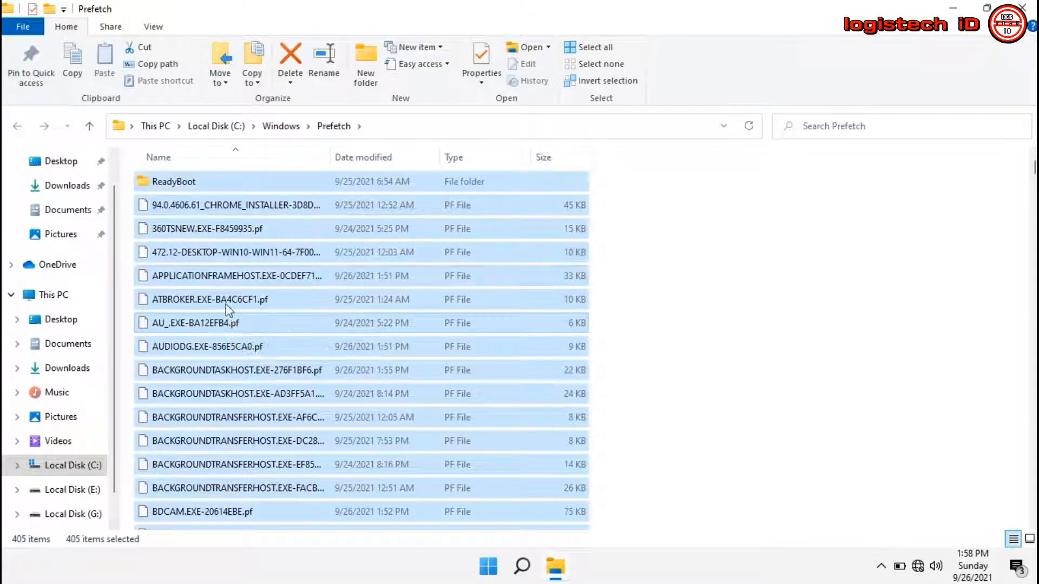
right_click(255, 275)
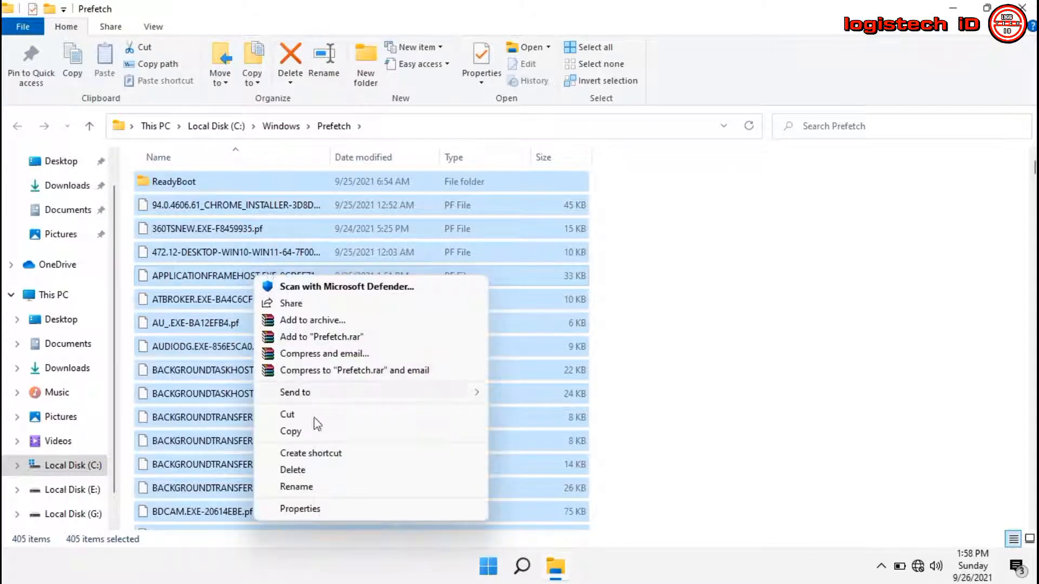
left_click(303, 468)
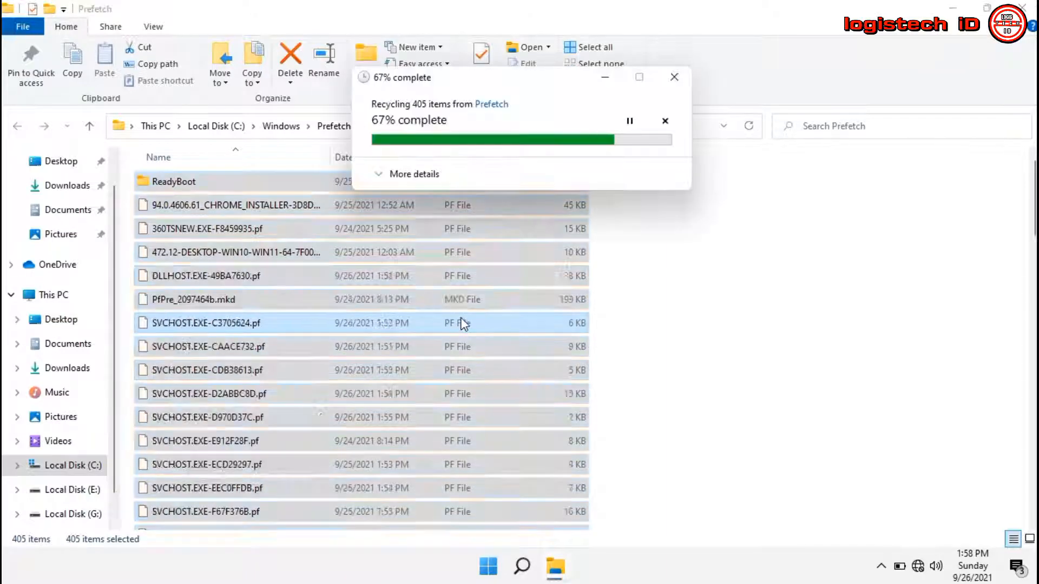
left_click(479, 208)
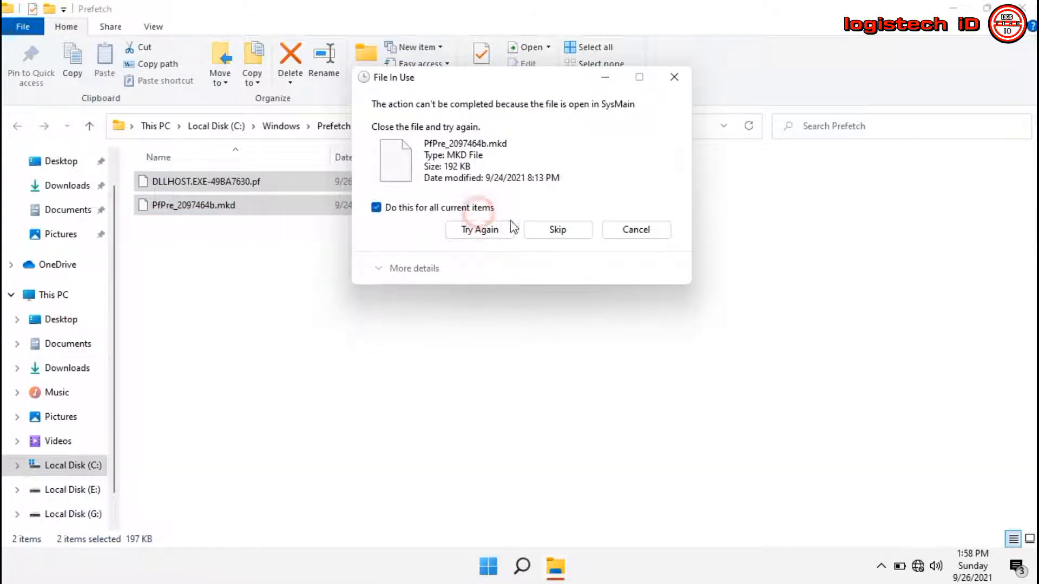
left_click(546, 229)
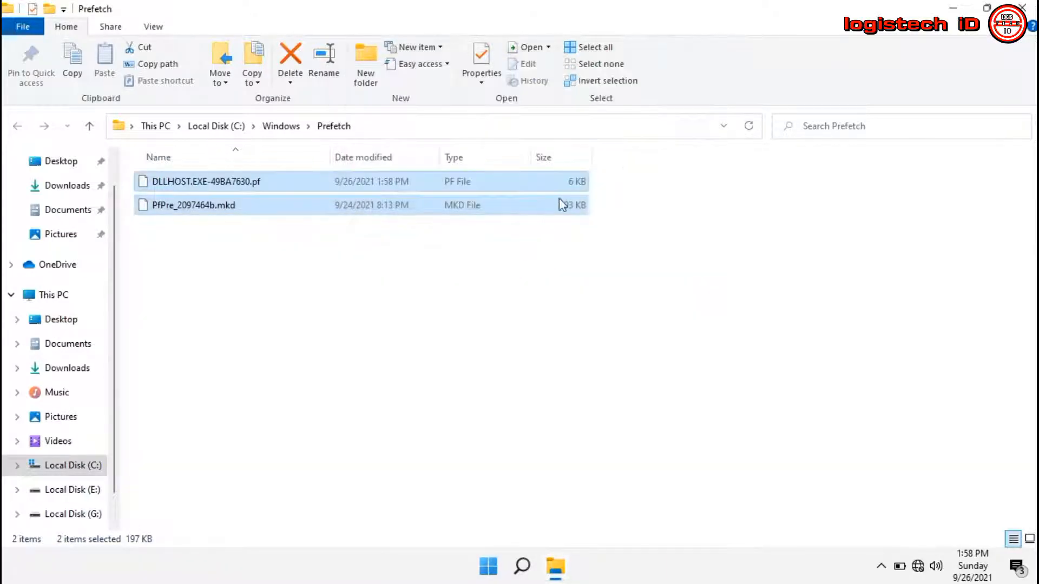
left_click(1023, 8)
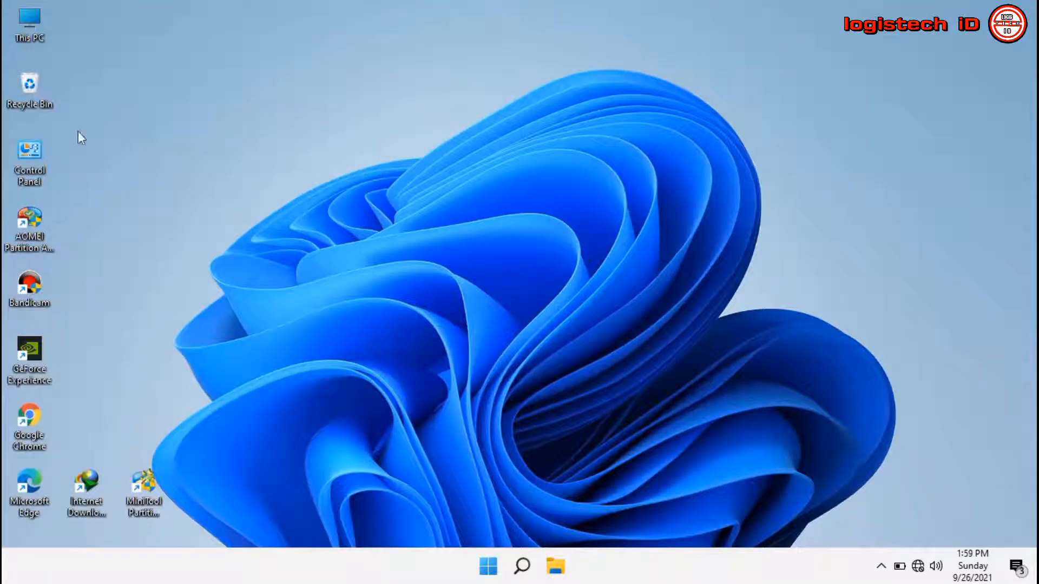
Empty the Recycle Bin and confirm permanent deletion of all its items
right_click(25, 87)
left_click(54, 108)
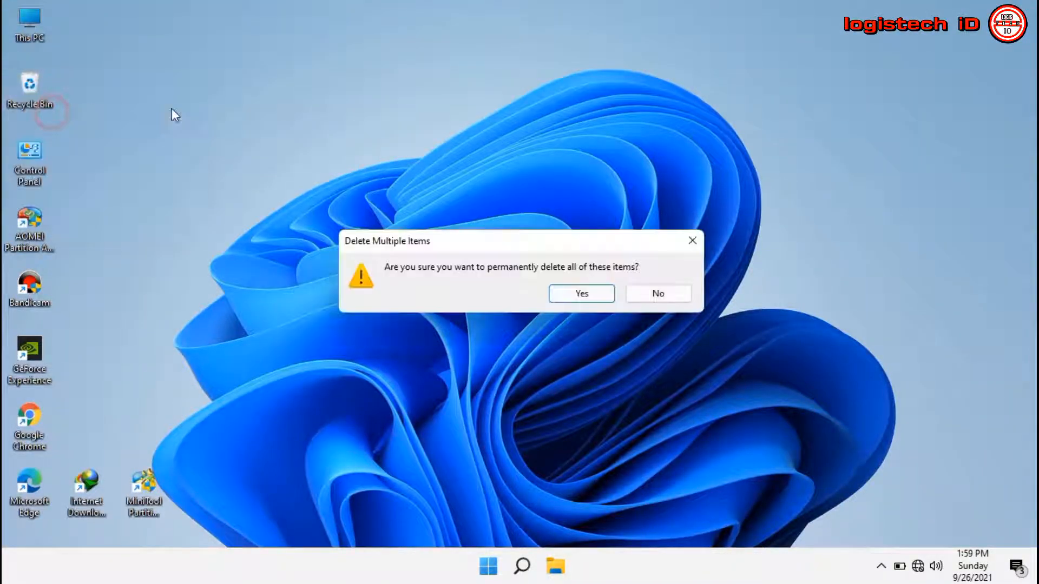
left_click(580, 293)
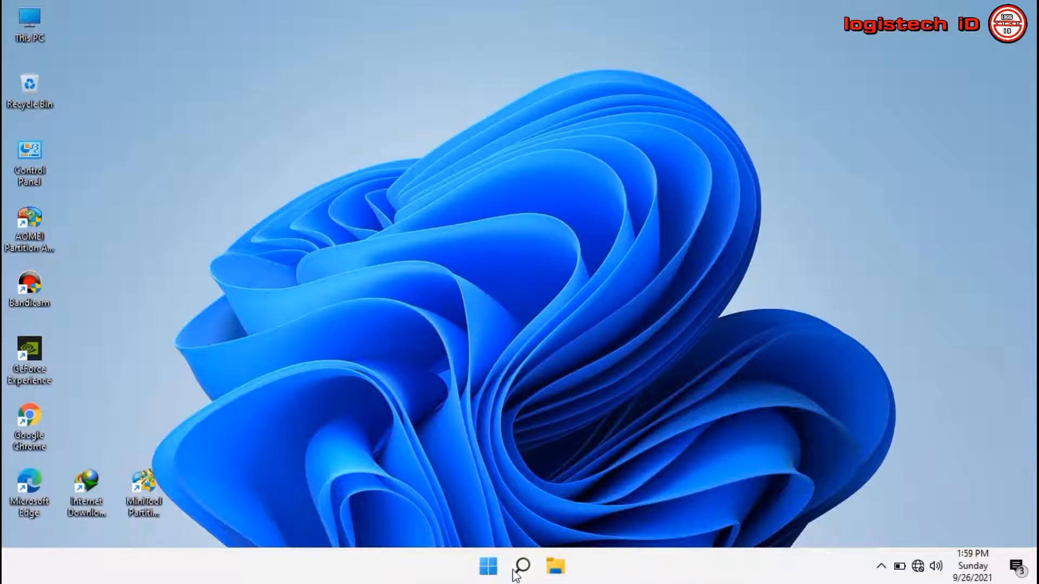
Open the computer's power options to restart Windows
left_click(488, 566)
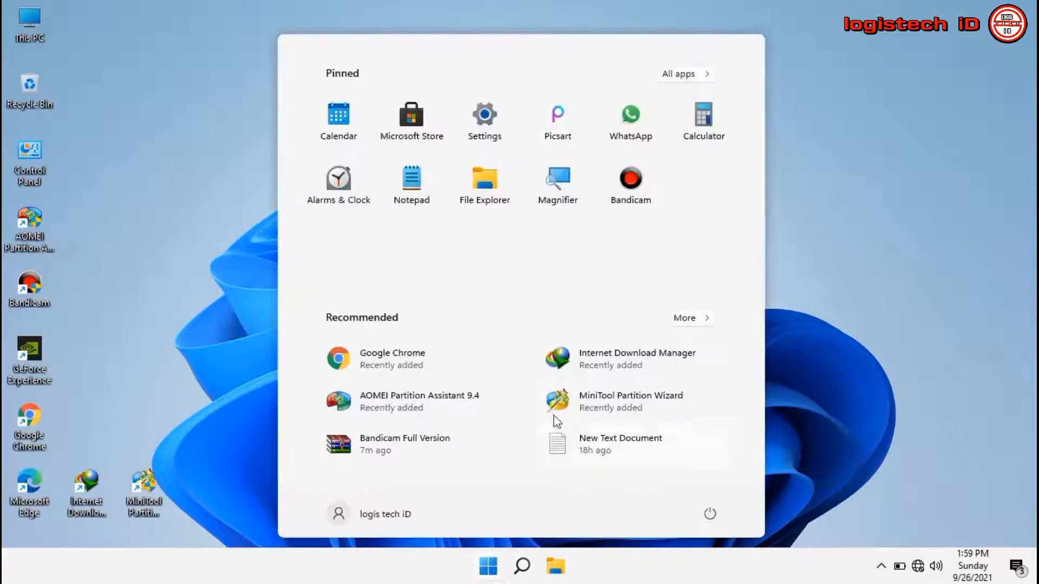
left_click(711, 515)
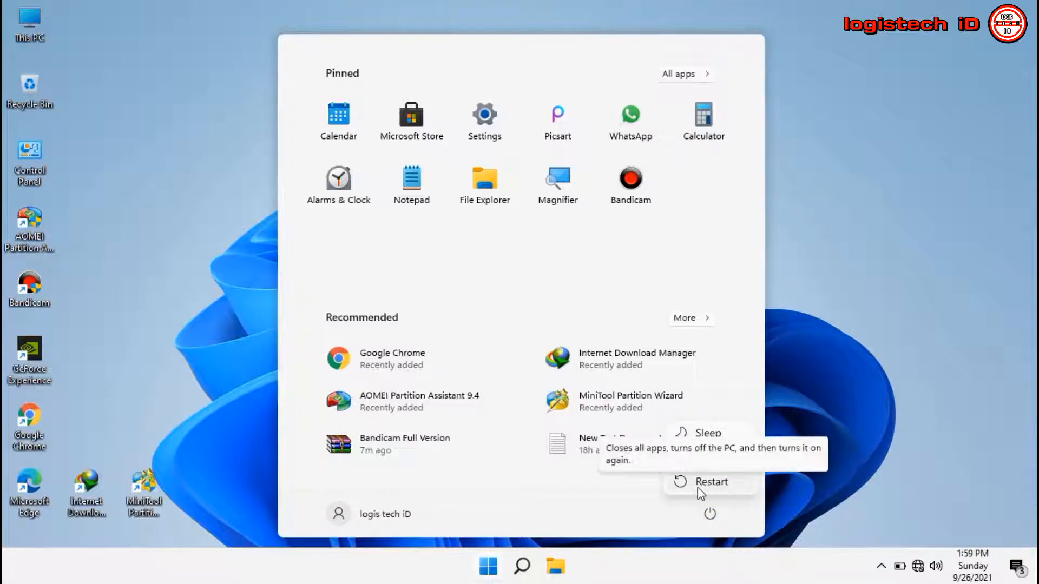